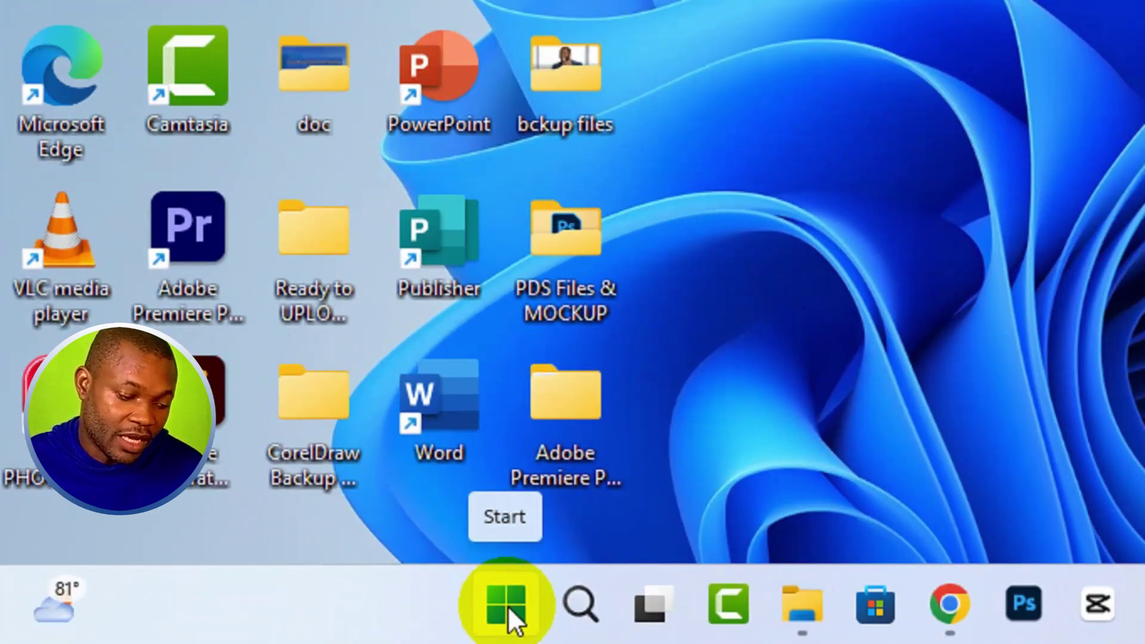
Open the Storage page of the System settings in Windows
click(507, 606)
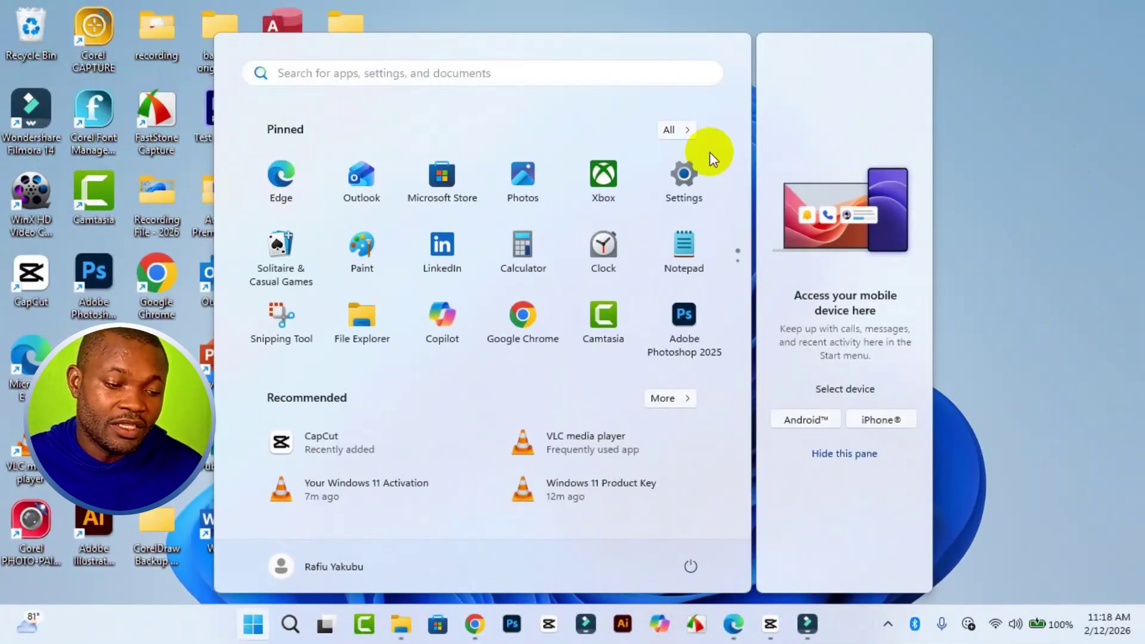
click(697, 200)
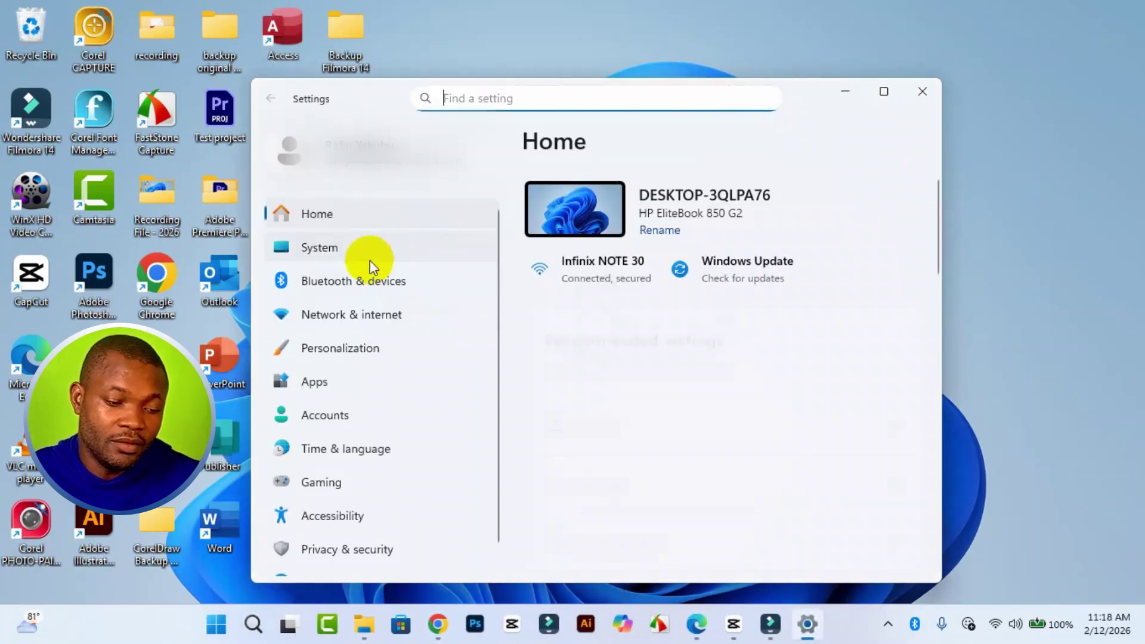
click(335, 251)
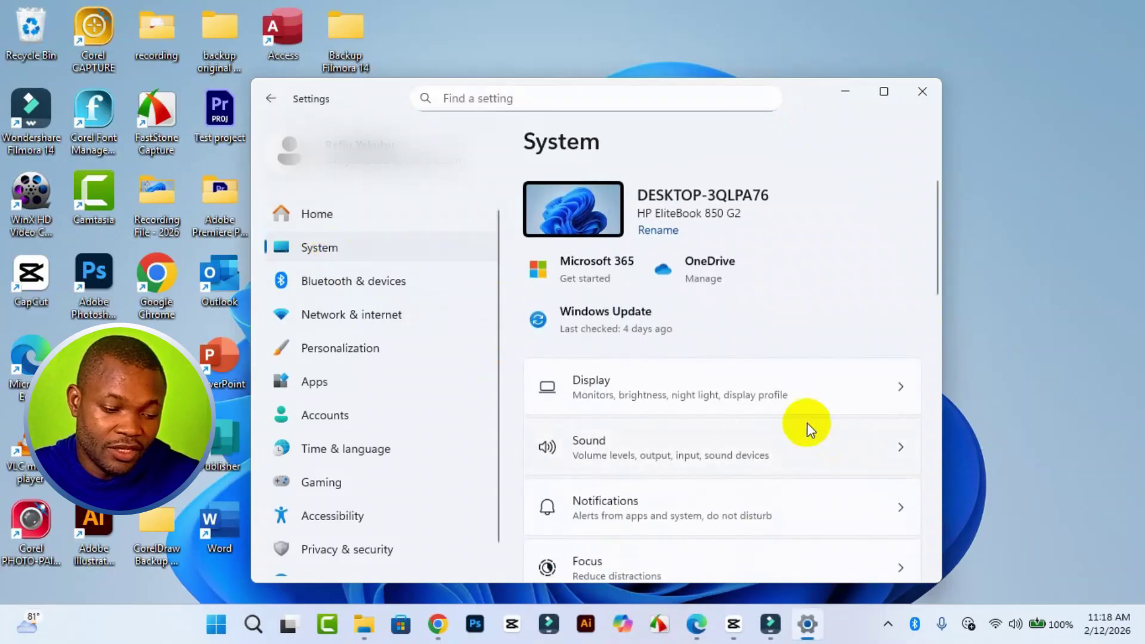
scroll(741, 425, down, 5)
click(741, 444)
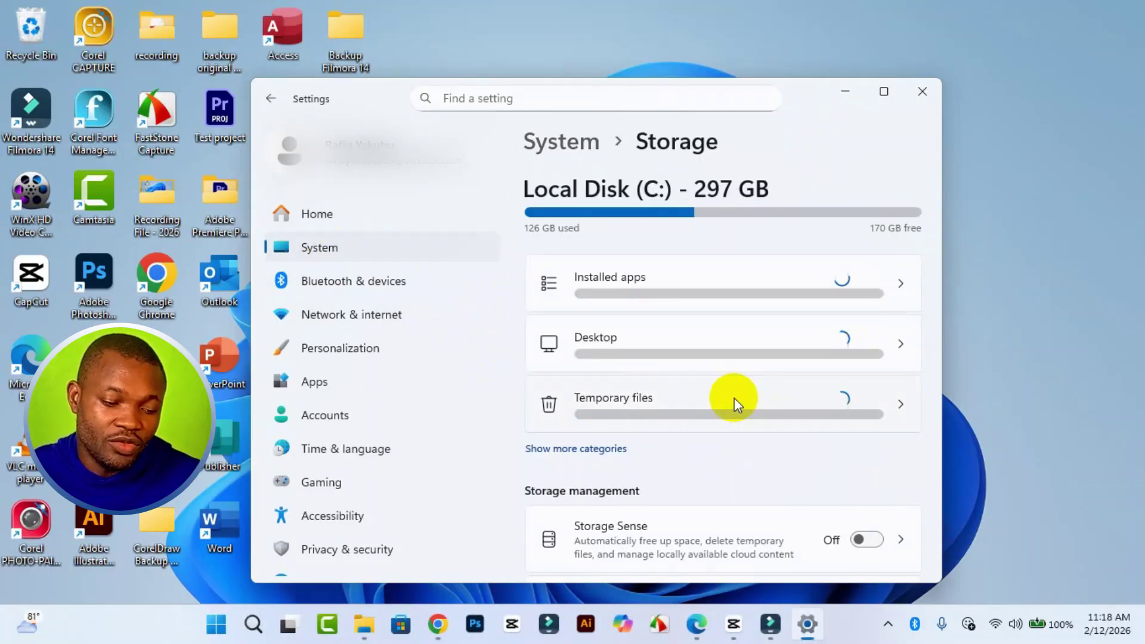
Turn on Storage Sense in the storage management settings
scroll(735, 398, down, 2)
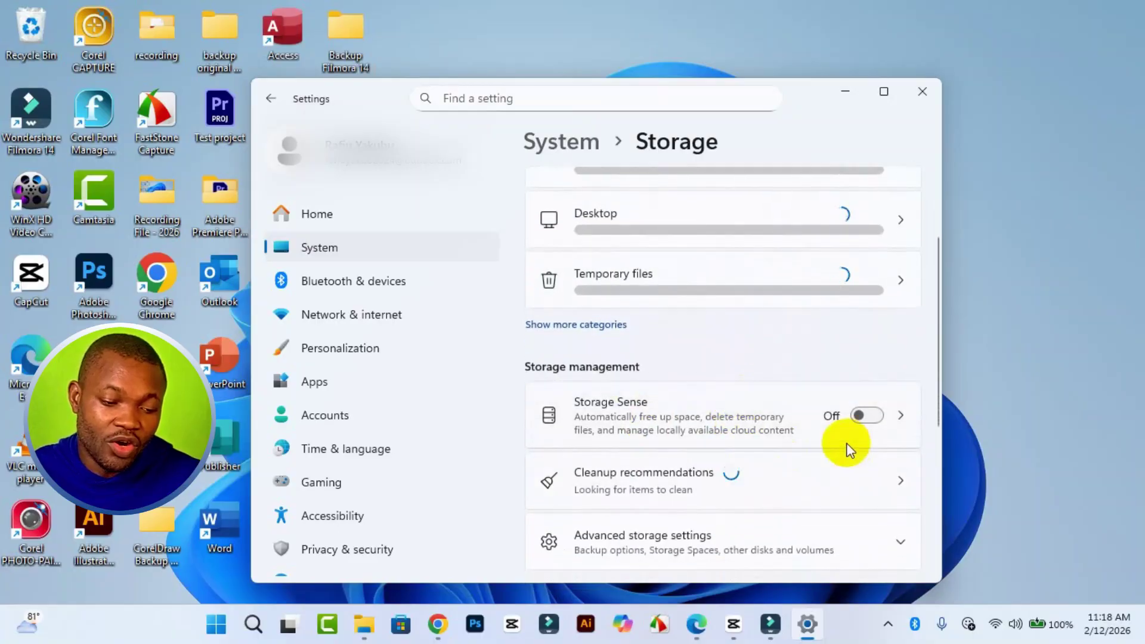
scroll(853, 420, down, 1)
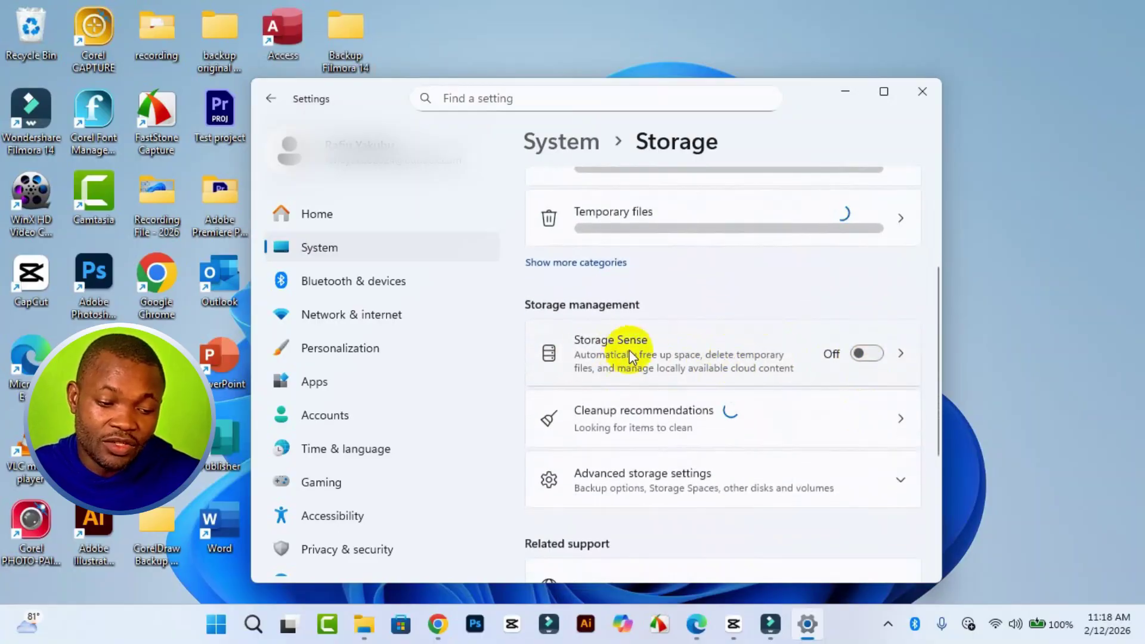
click(872, 355)
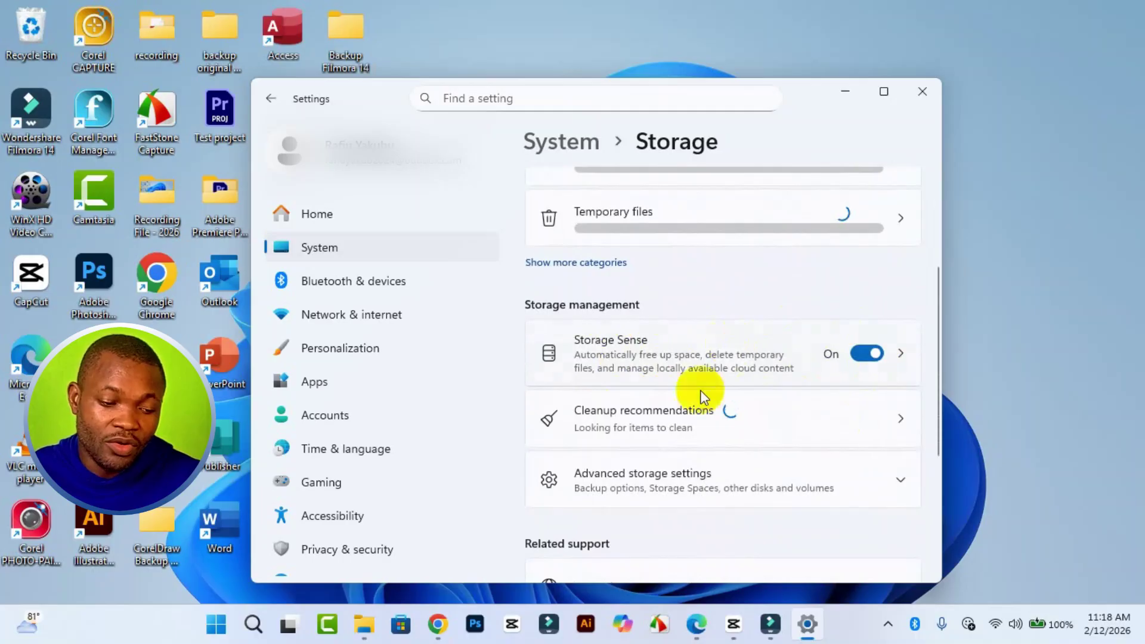
Examine the storage usage breakdown of Local Disk (C:) and the storage management options while the scan runs
scroll(749, 388, up, 1)
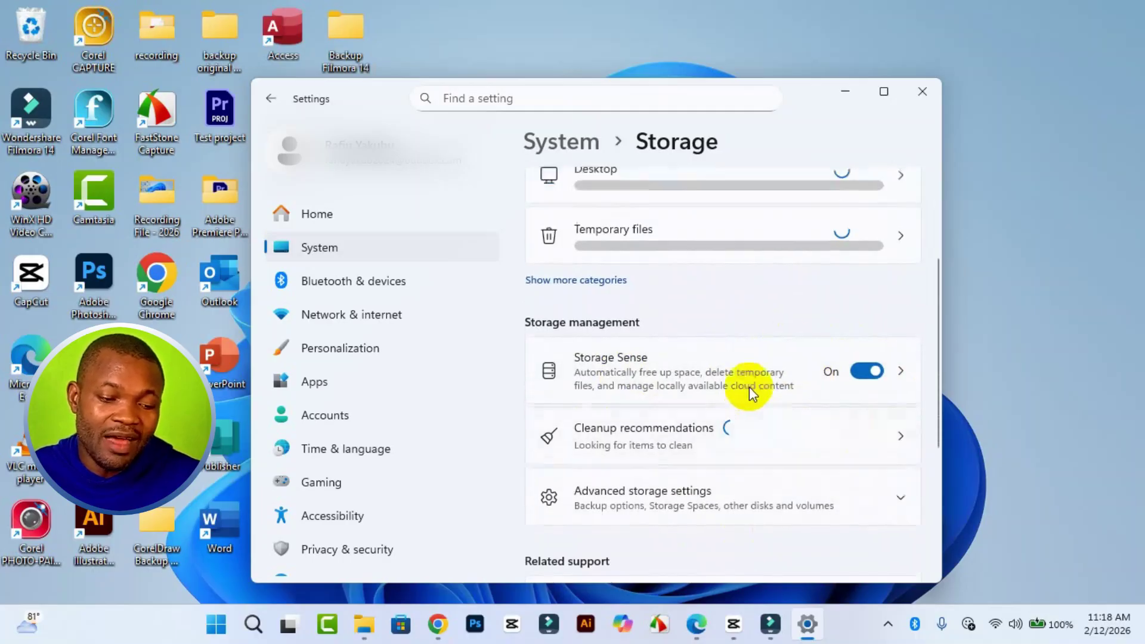
scroll(749, 386, up, 3)
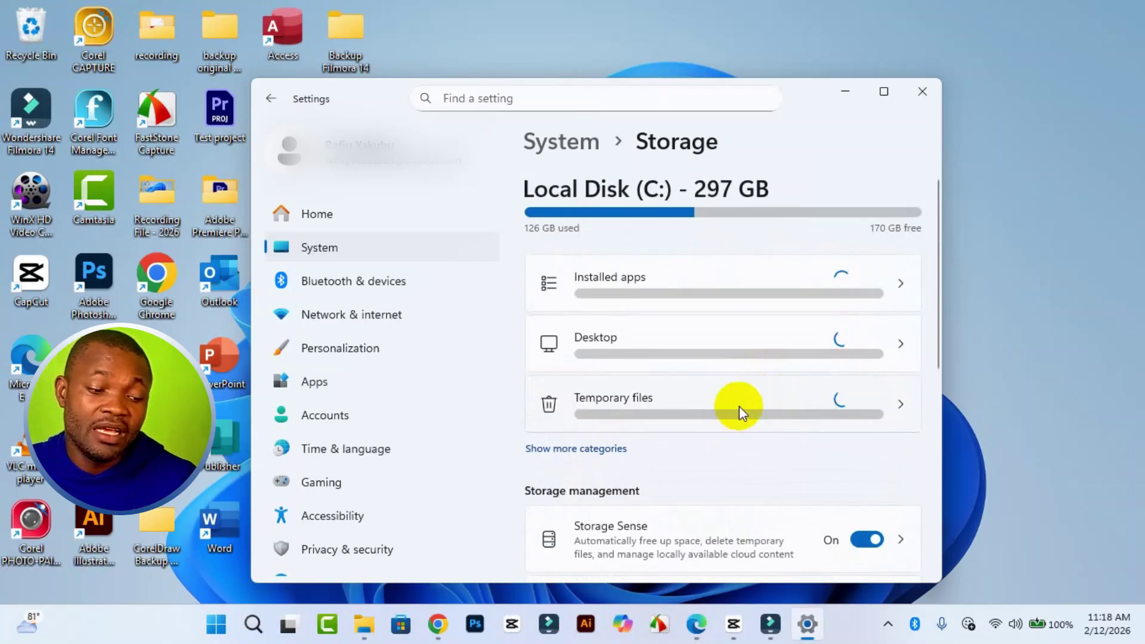
scroll(739, 406, down, 4)
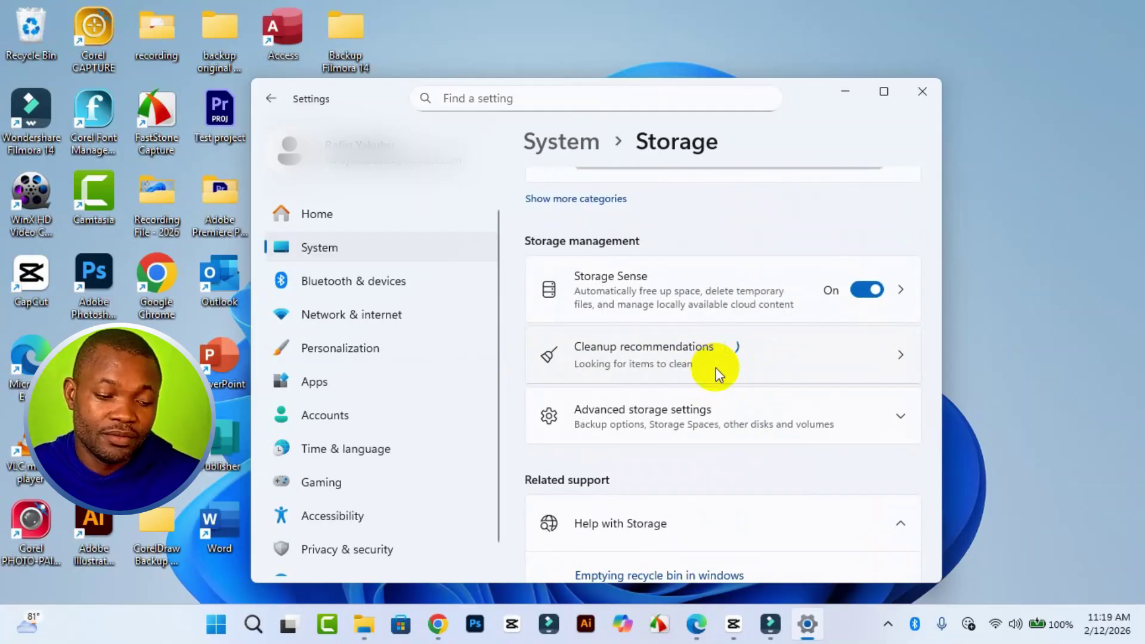
scroll(739, 358, up, 4)
scroll(781, 334, down, 1)
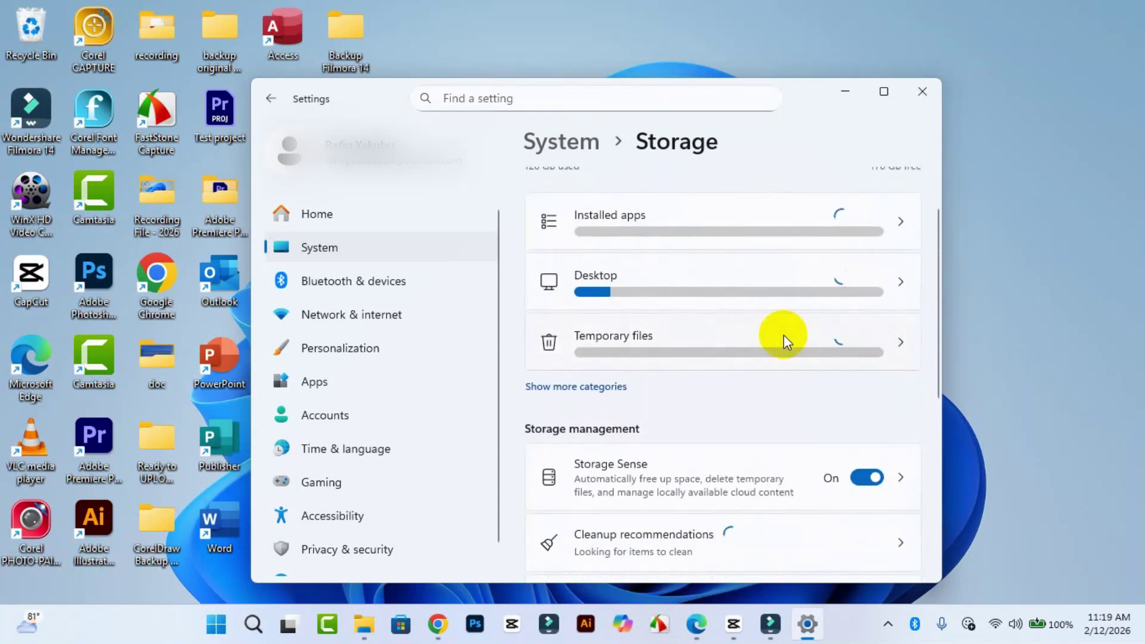
scroll(775, 324, up, 1)
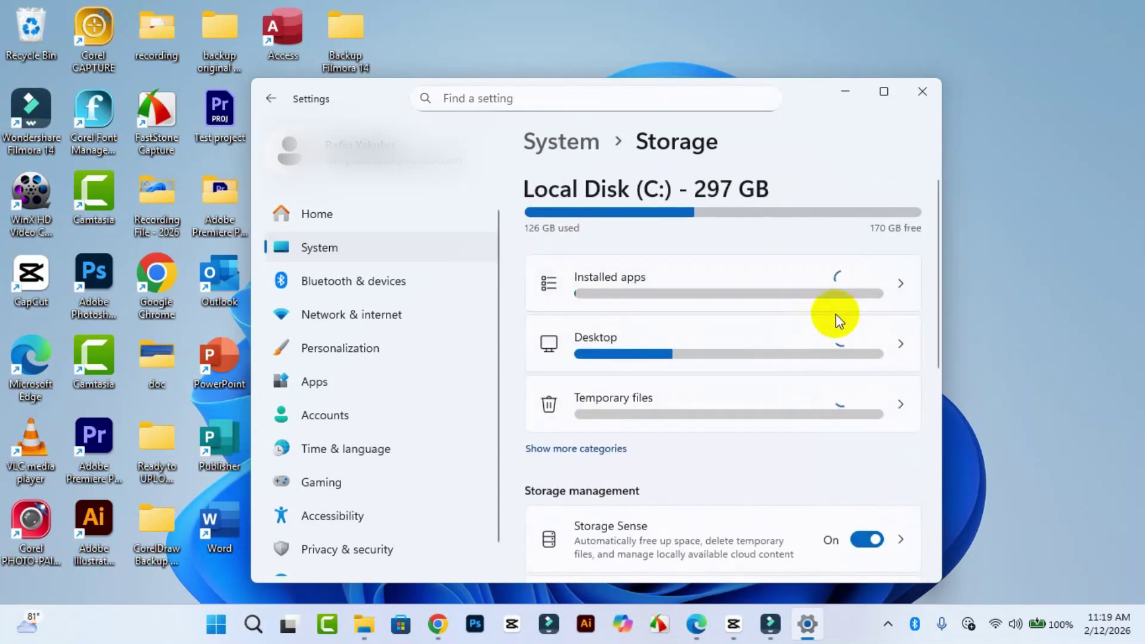
scroll(835, 322, down, 4)
scroll(780, 294, down, 2)
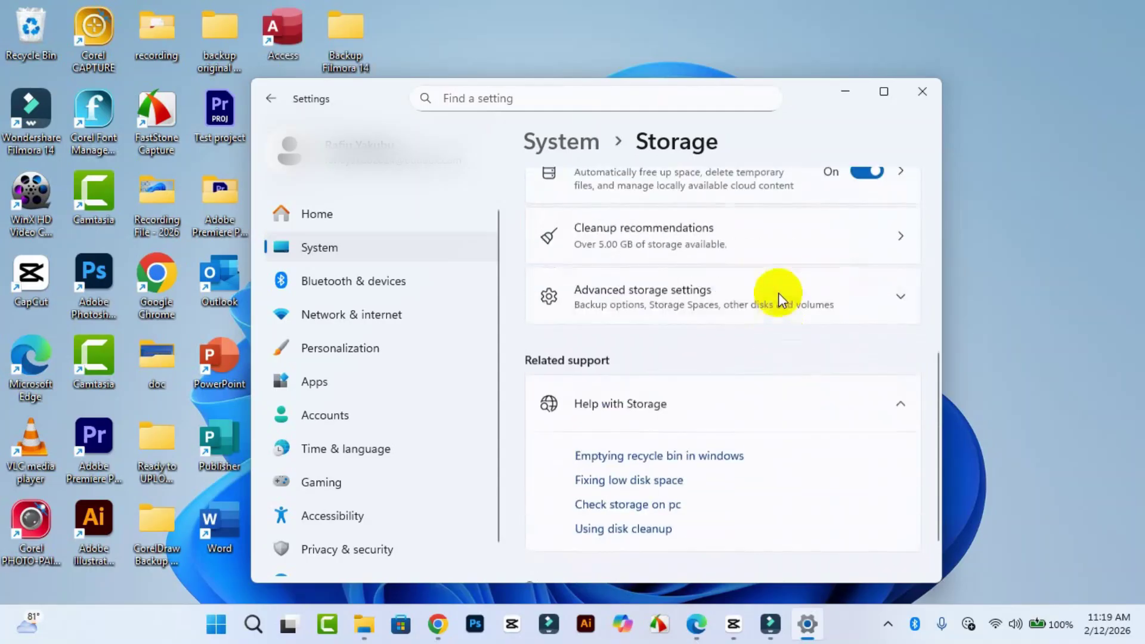
scroll(761, 247, up, 6)
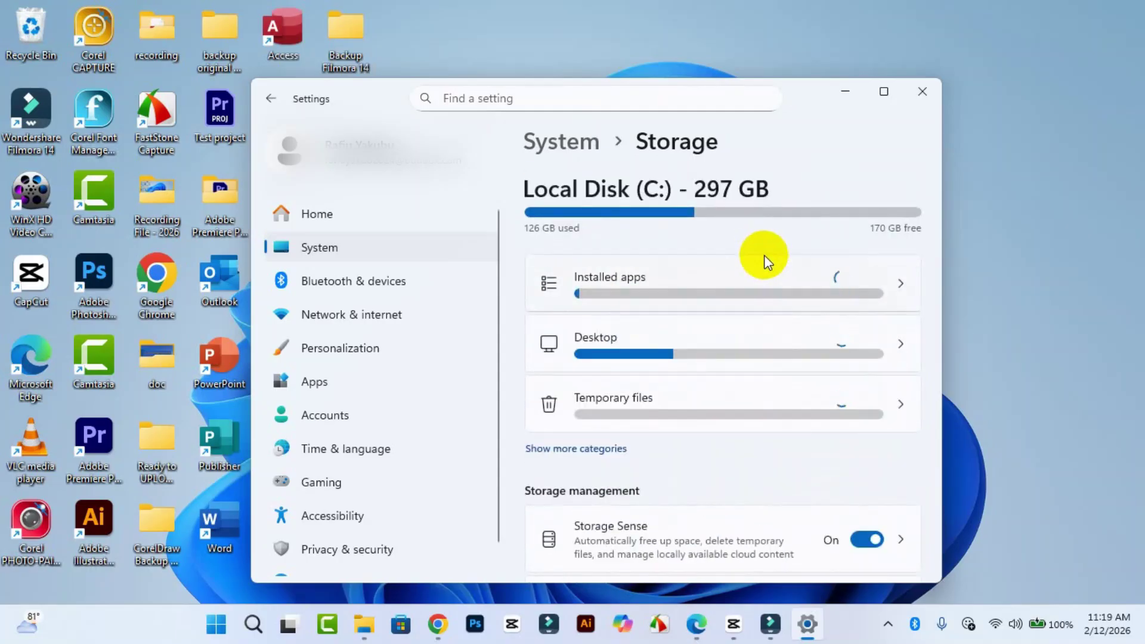
scroll(776, 257, down, 3)
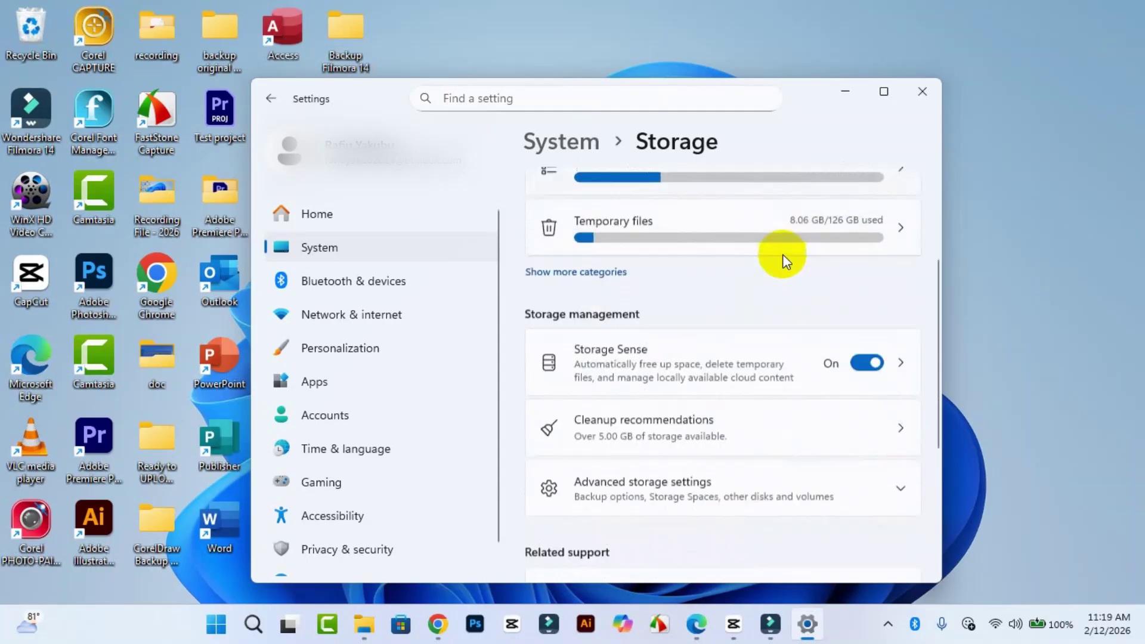
scroll(756, 291, up, 3)
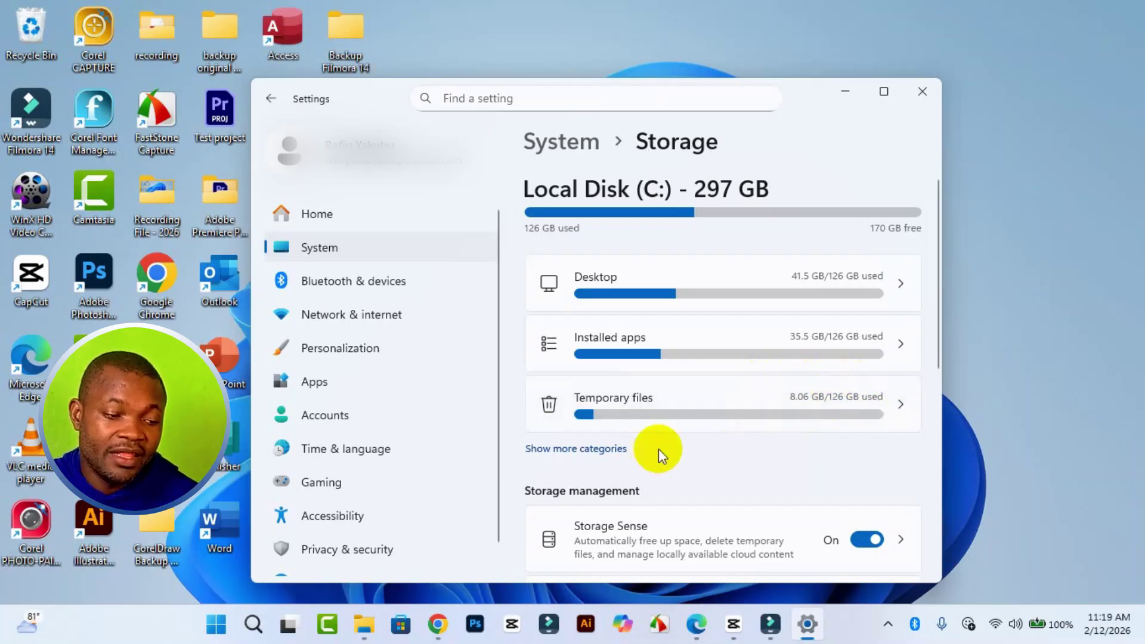
Open Cleanup recommendations and review the temporary file categories offered for removal
scroll(673, 482, down, 3)
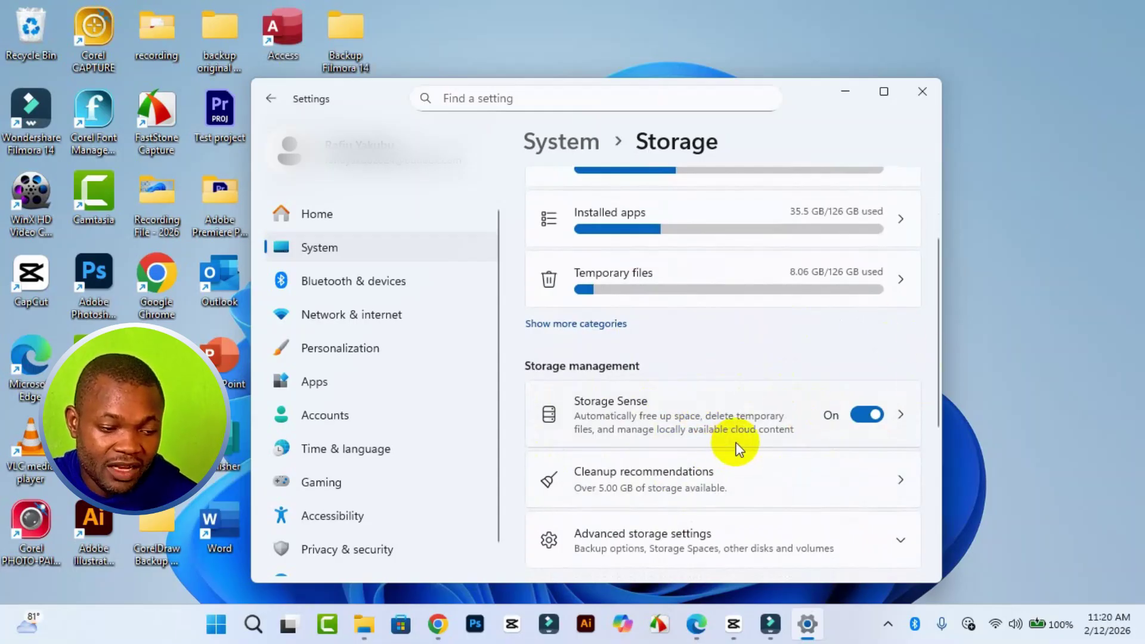
scroll(718, 440, down, 1)
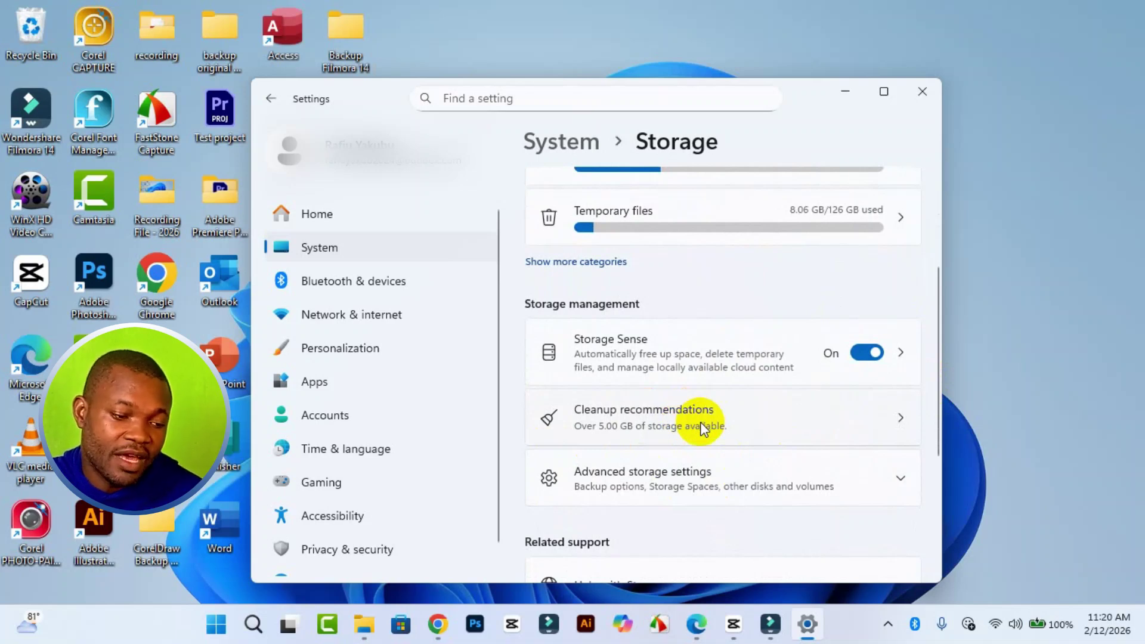
click(700, 421)
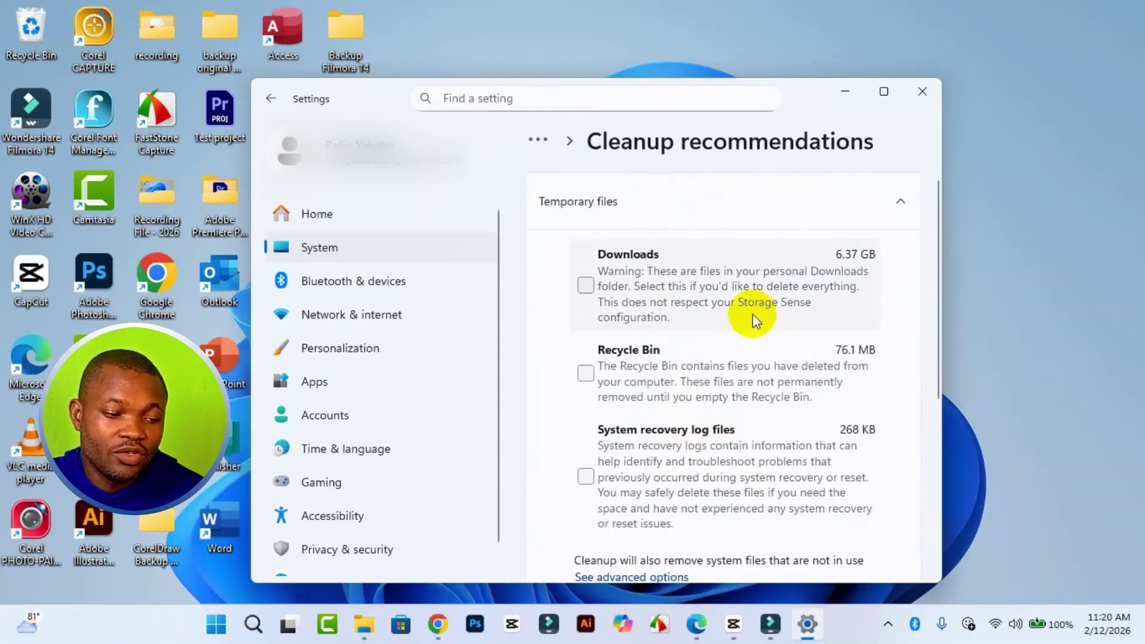
scroll(778, 341, down, 3)
scroll(712, 316, up, 3)
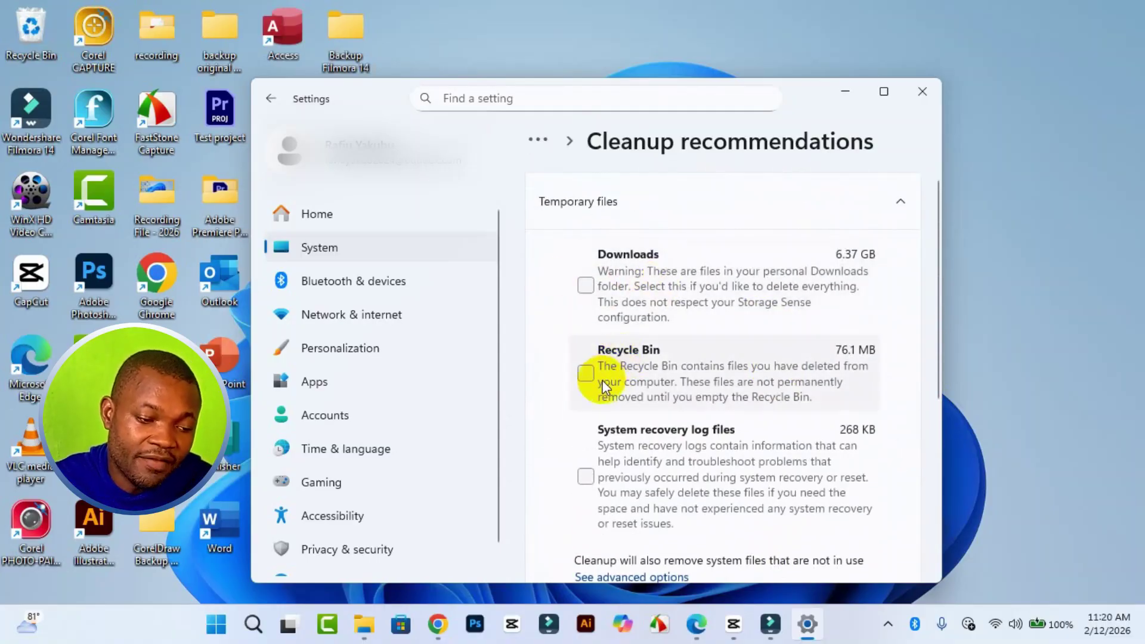
scroll(650, 388, down, 1)
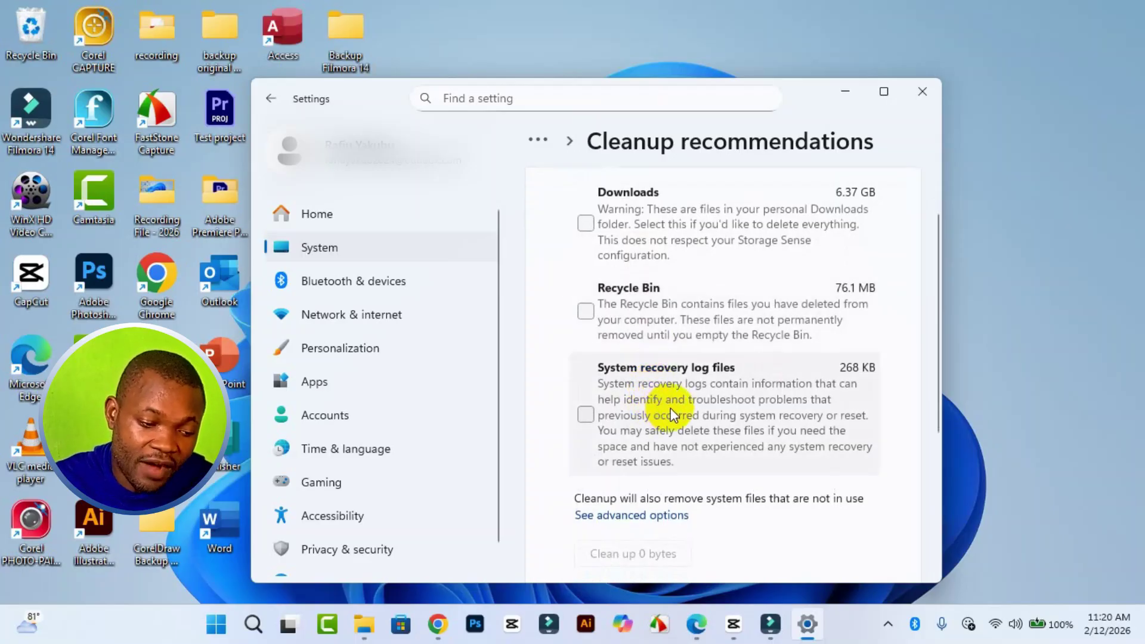
scroll(679, 405, down, 3)
scroll(674, 371, up, 2)
scroll(710, 374, down, 3)
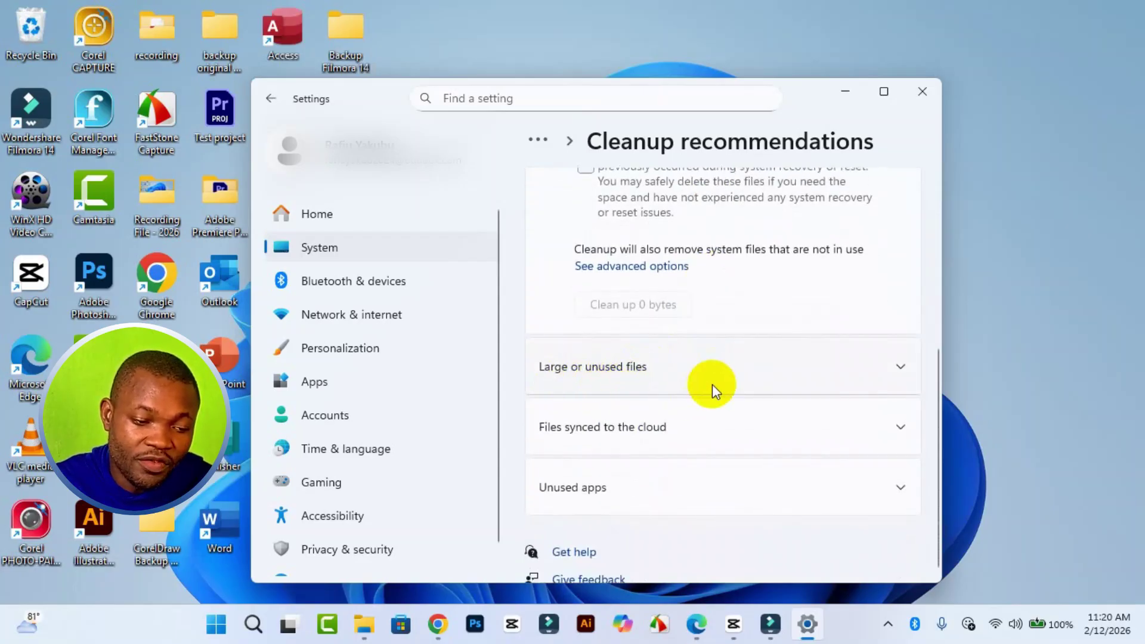
Check the cleanup suggestions for large or unused files, files synced to the cloud and unused apps
click(898, 369)
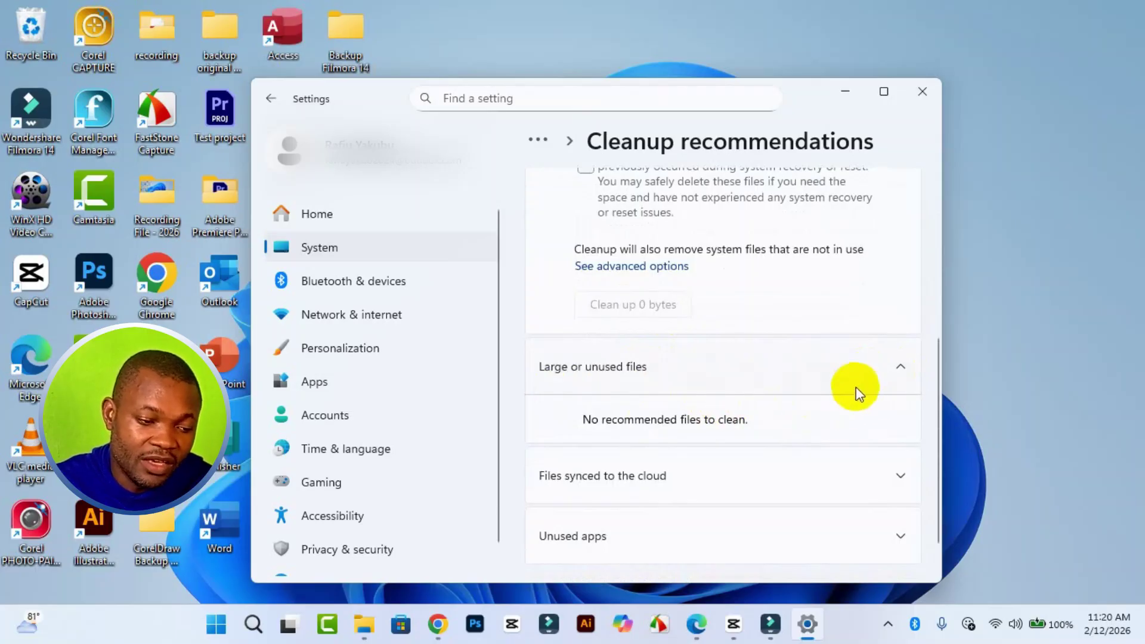
click(896, 371)
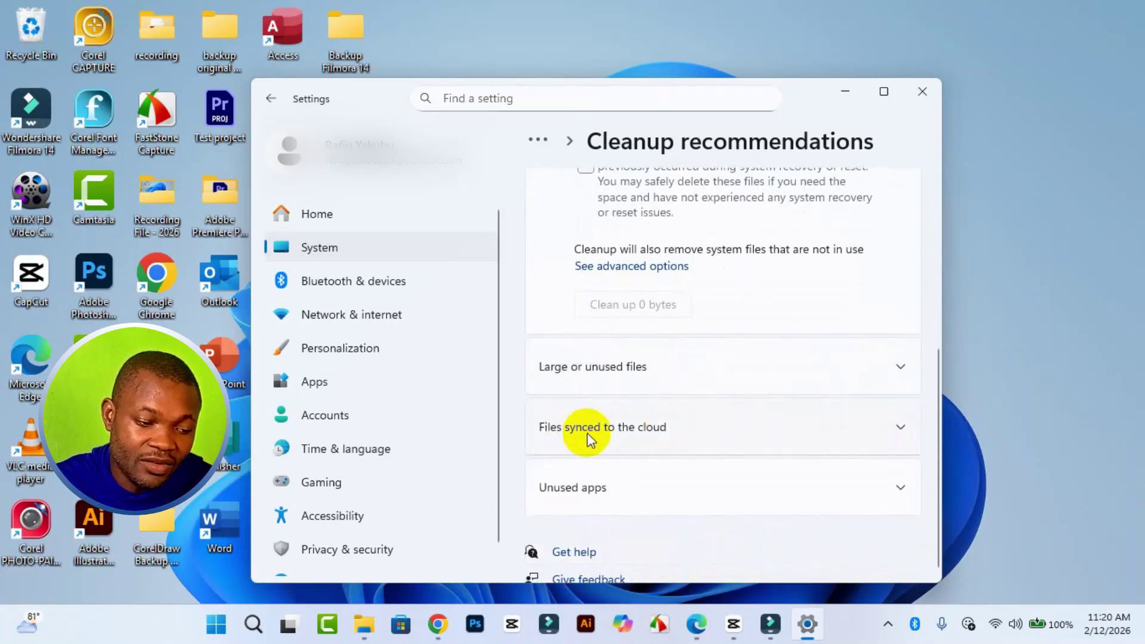
click(897, 433)
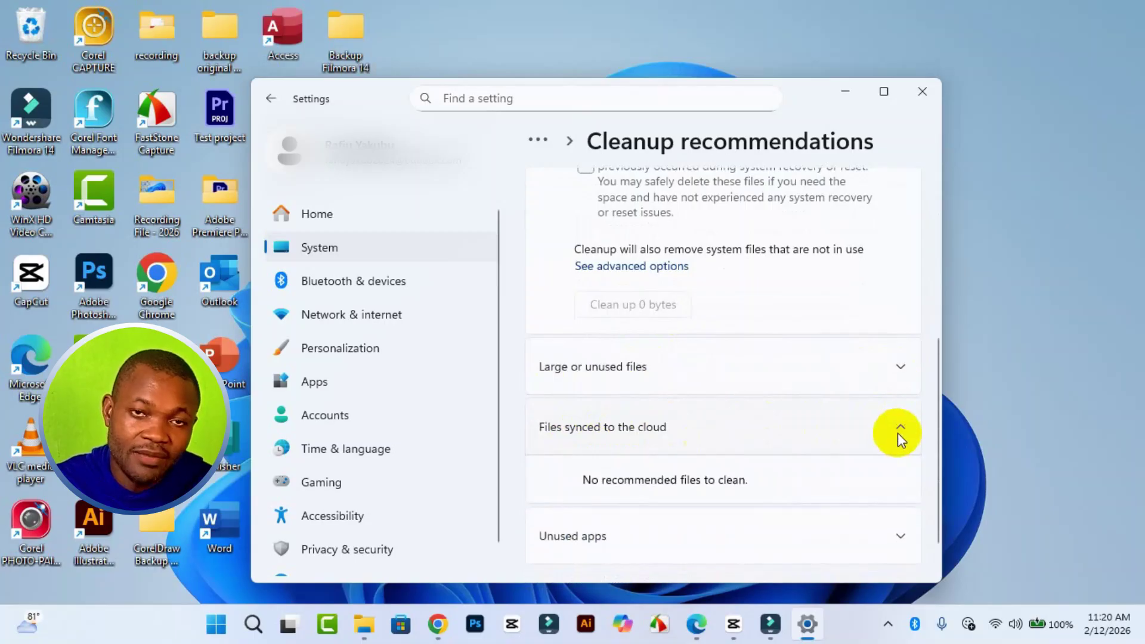
click(899, 433)
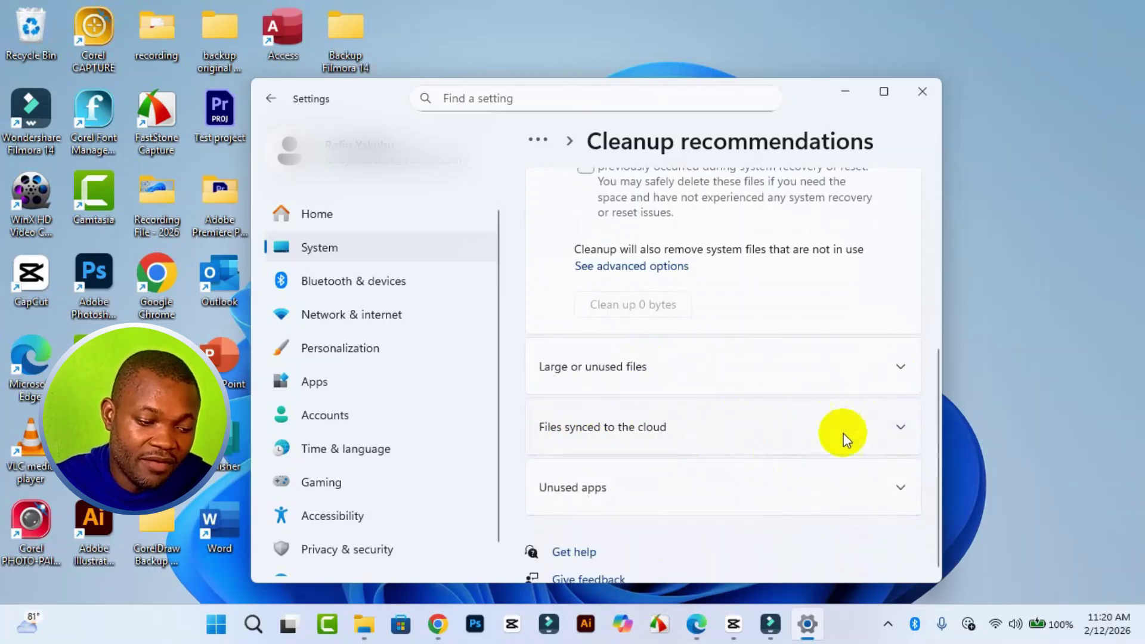
click(678, 489)
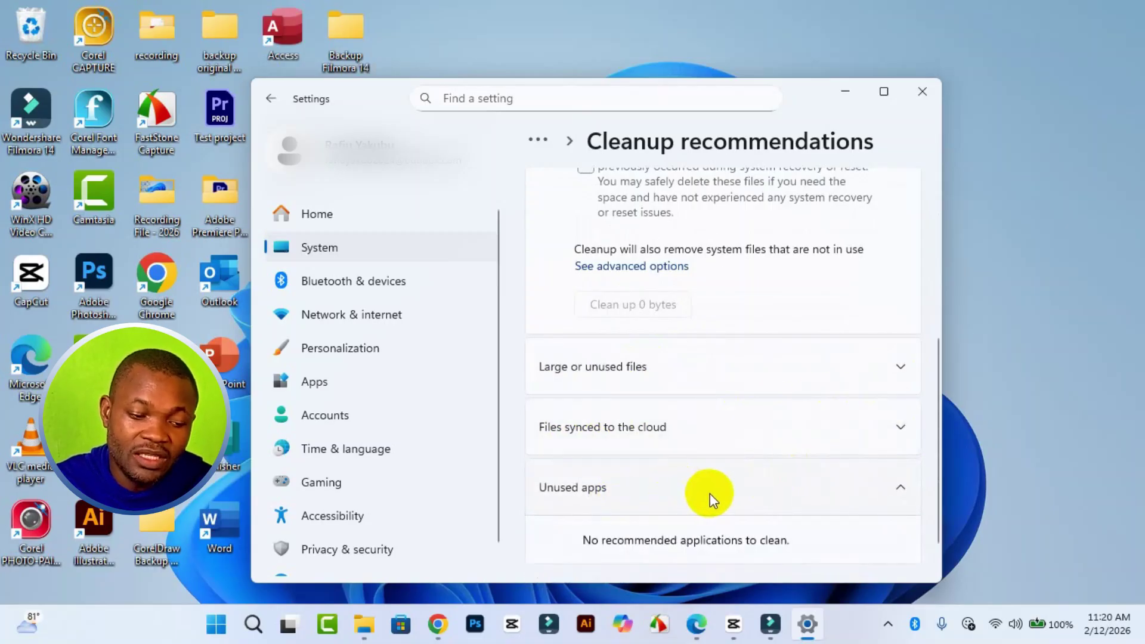
scroll(714, 495, down, 2)
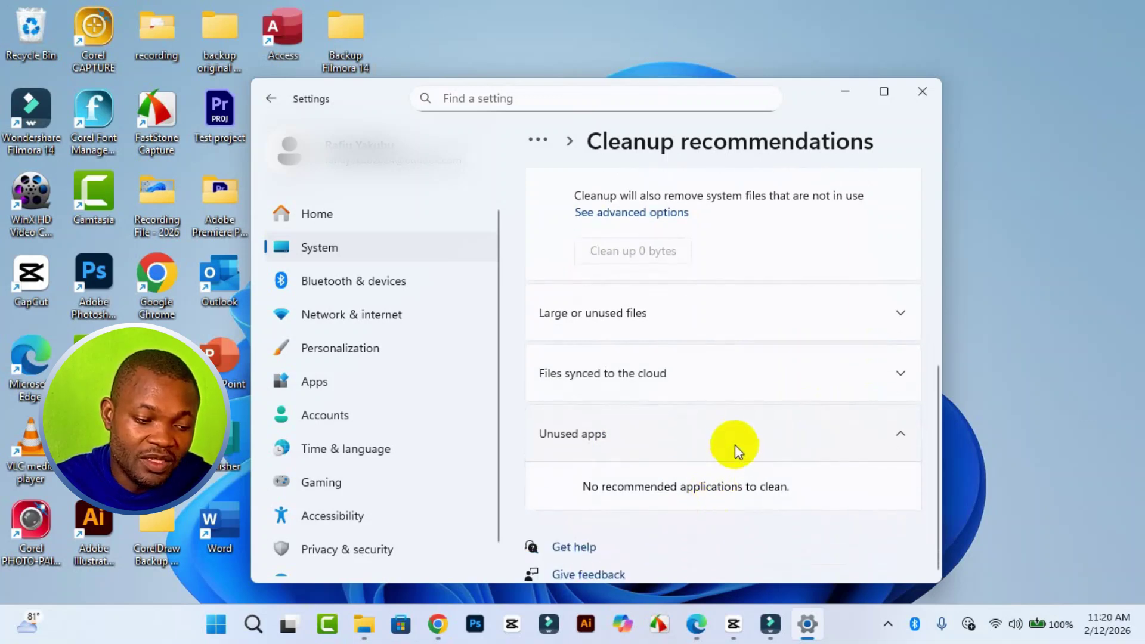
click(737, 448)
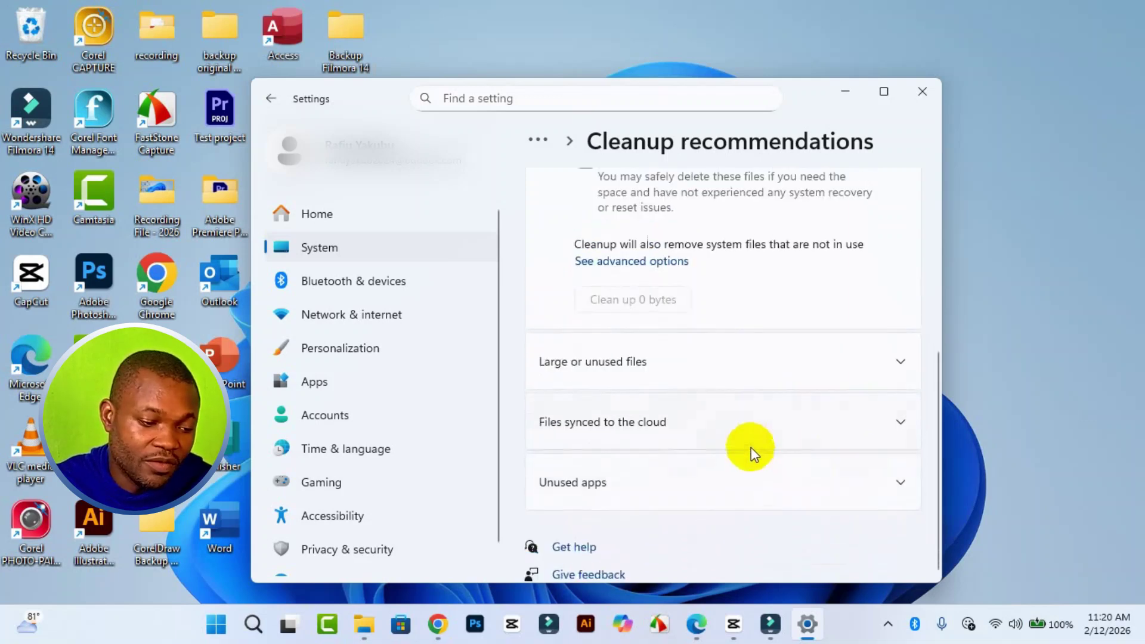
Select Downloads and Recycle Bin among the temporary files for cleanup
scroll(745, 450, up, 5)
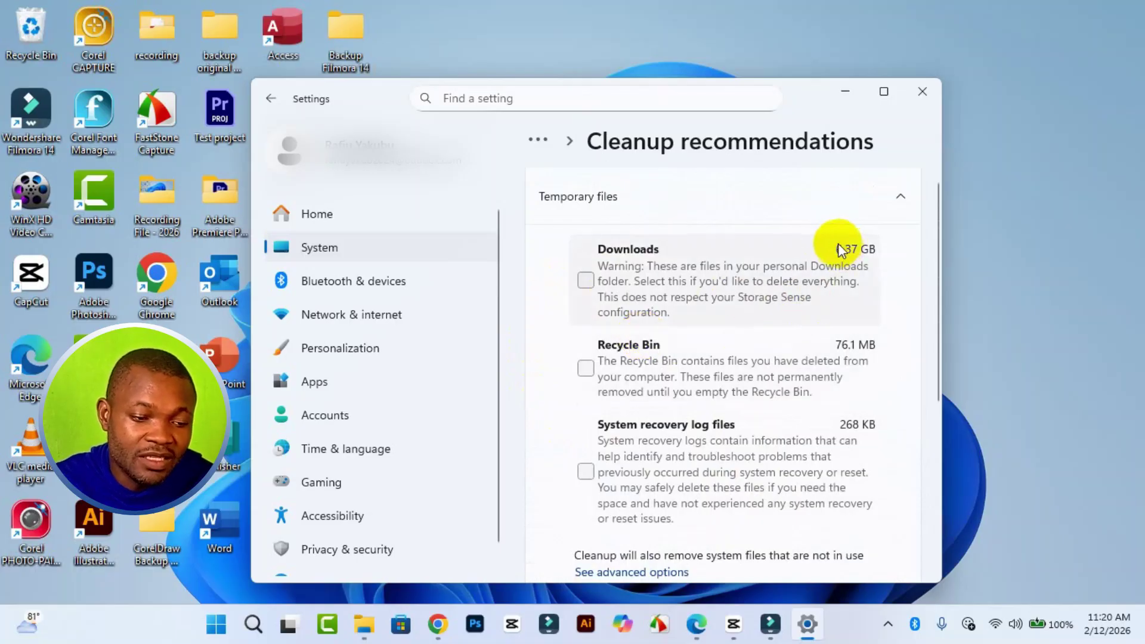
click(874, 246)
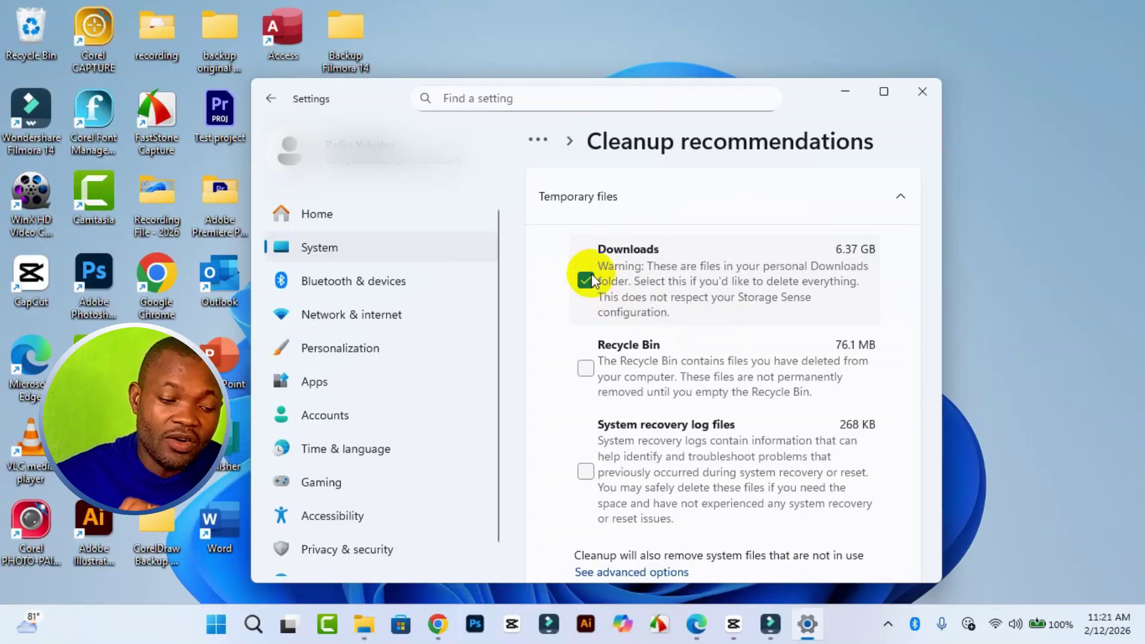
scroll(596, 310, down, 4)
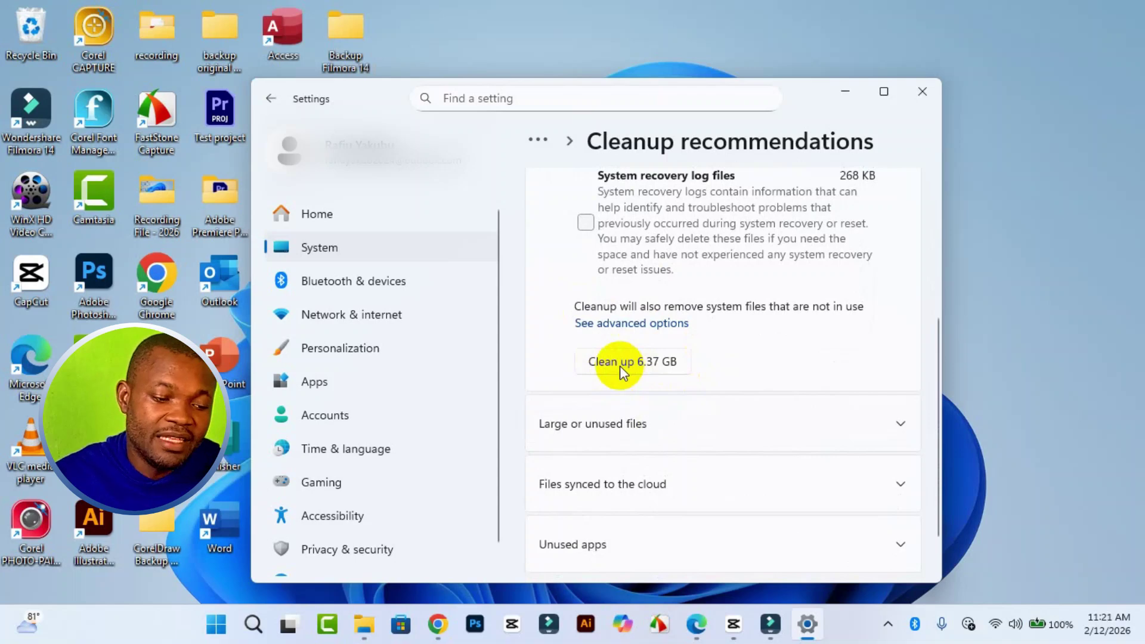
scroll(621, 367, up, 4)
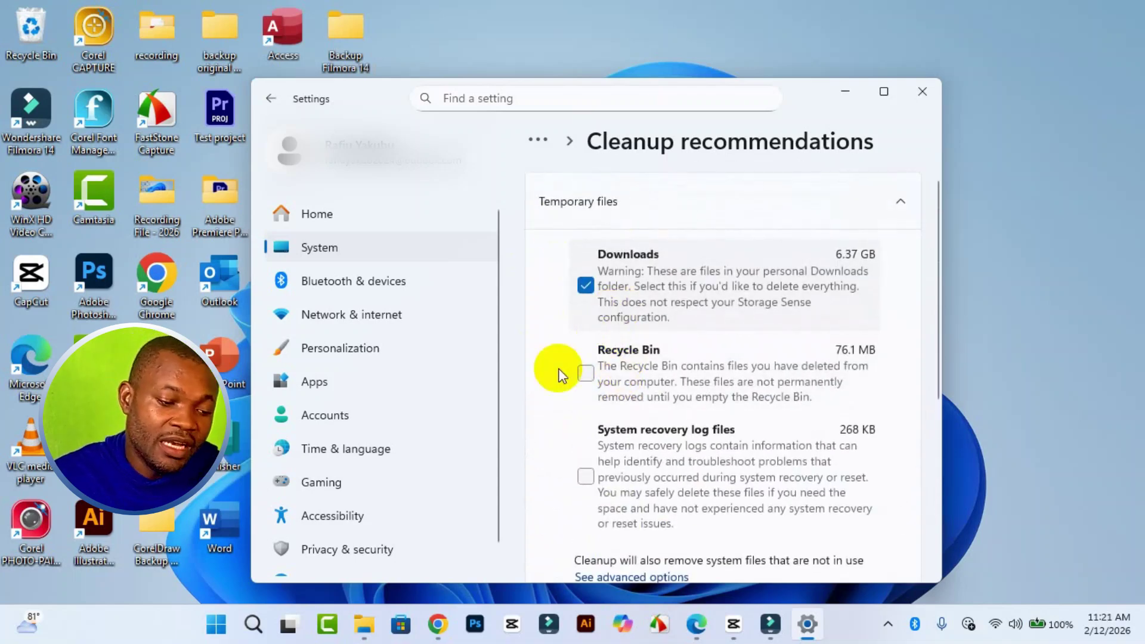
click(585, 372)
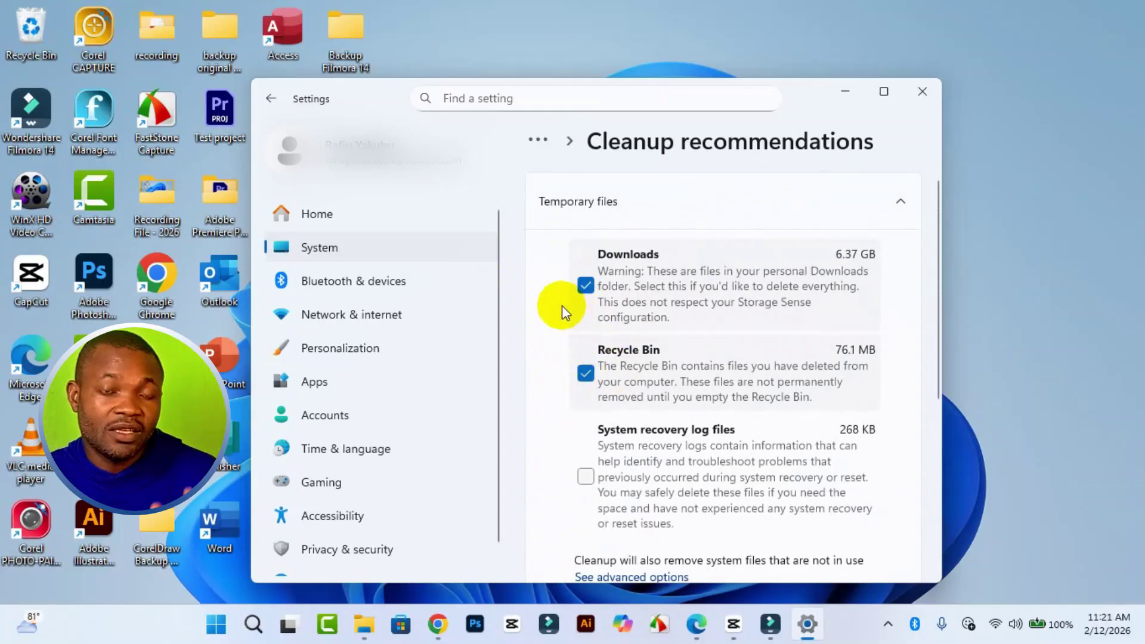
Look through the files in the Downloads folder in File Explorer, then return to the cleanup recommendations
double_click(218, 204)
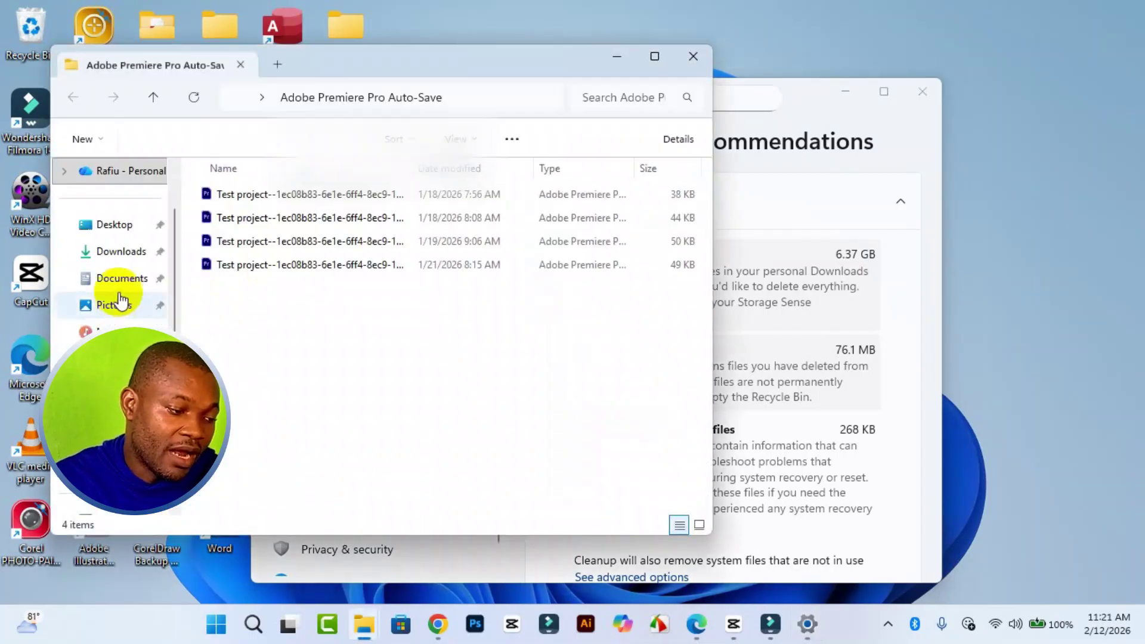
click(120, 251)
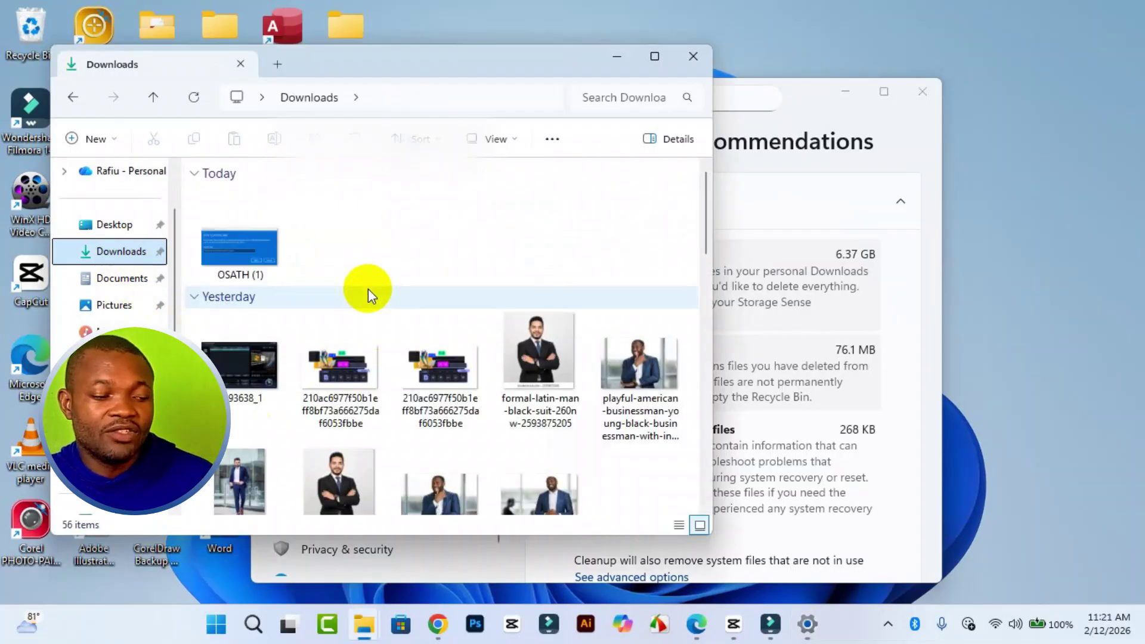
scroll(385, 295, down, 5)
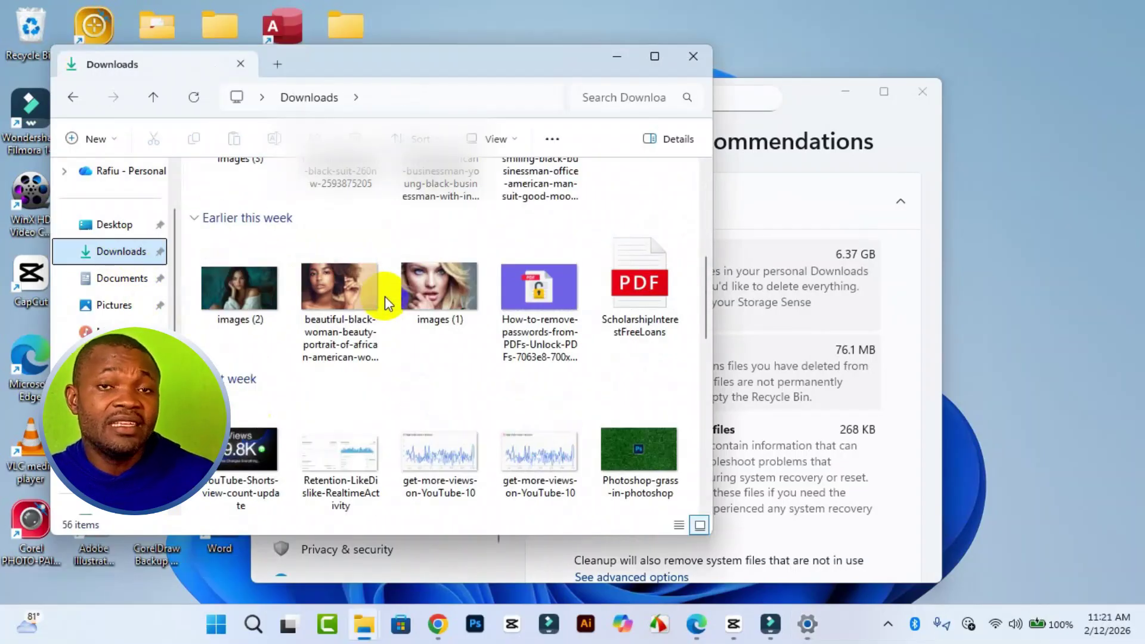
scroll(385, 296, down, 10)
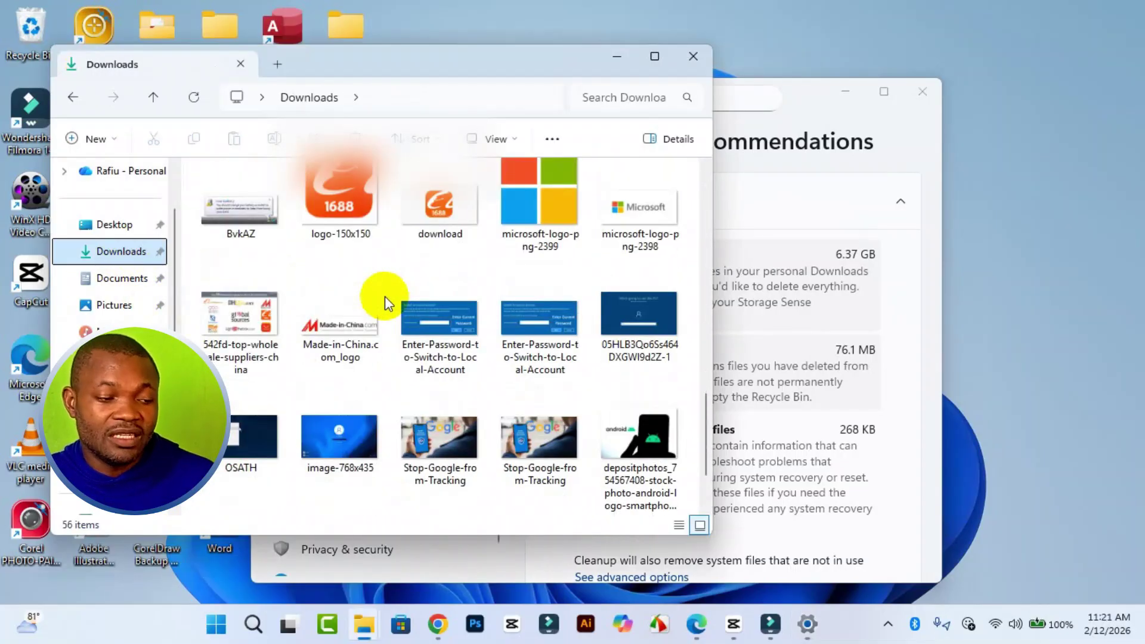
scroll(384, 296, down, 4)
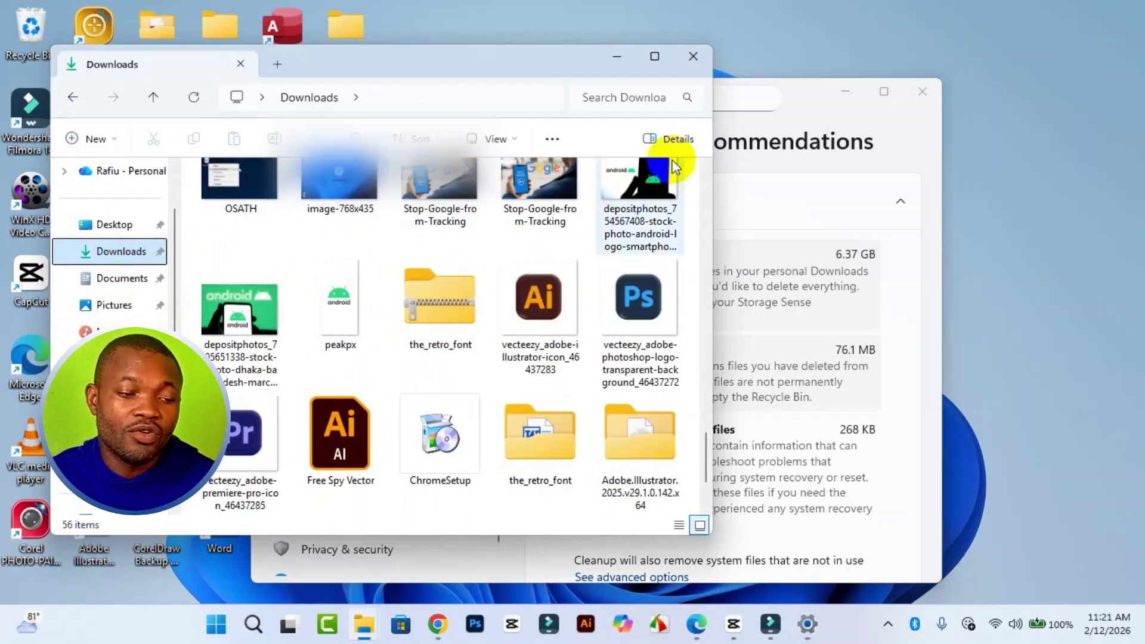
click(768, 116)
click(586, 286)
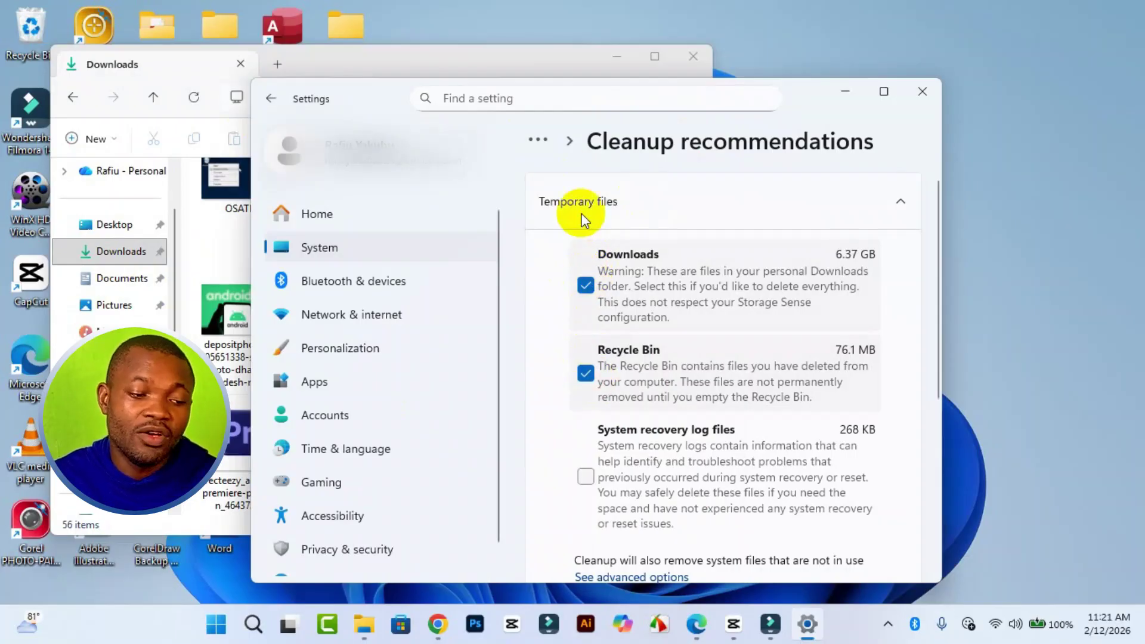
Open the Recycle Bin to check which deleted files it holds and compare it with its cleanup entry
double_click(21, 31)
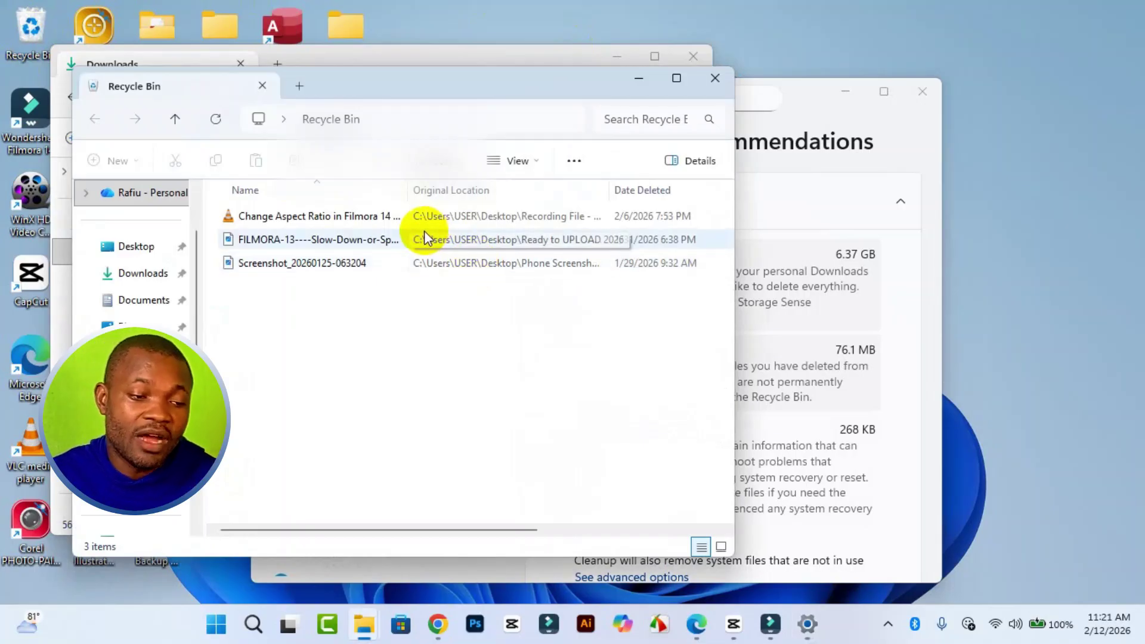
click(792, 102)
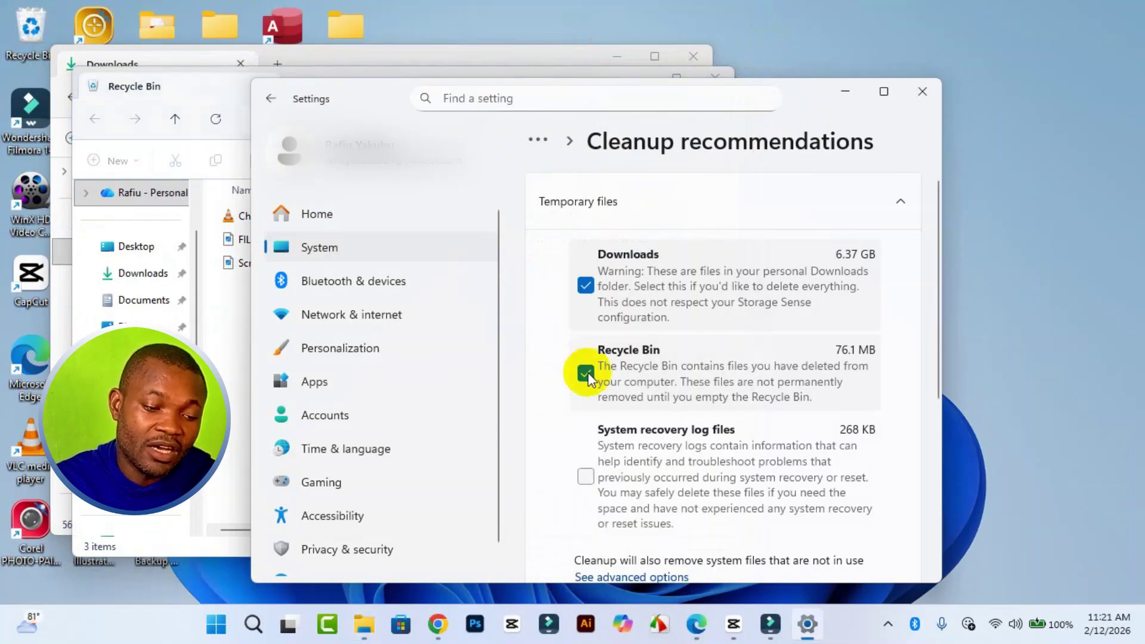
click(205, 97)
click(798, 102)
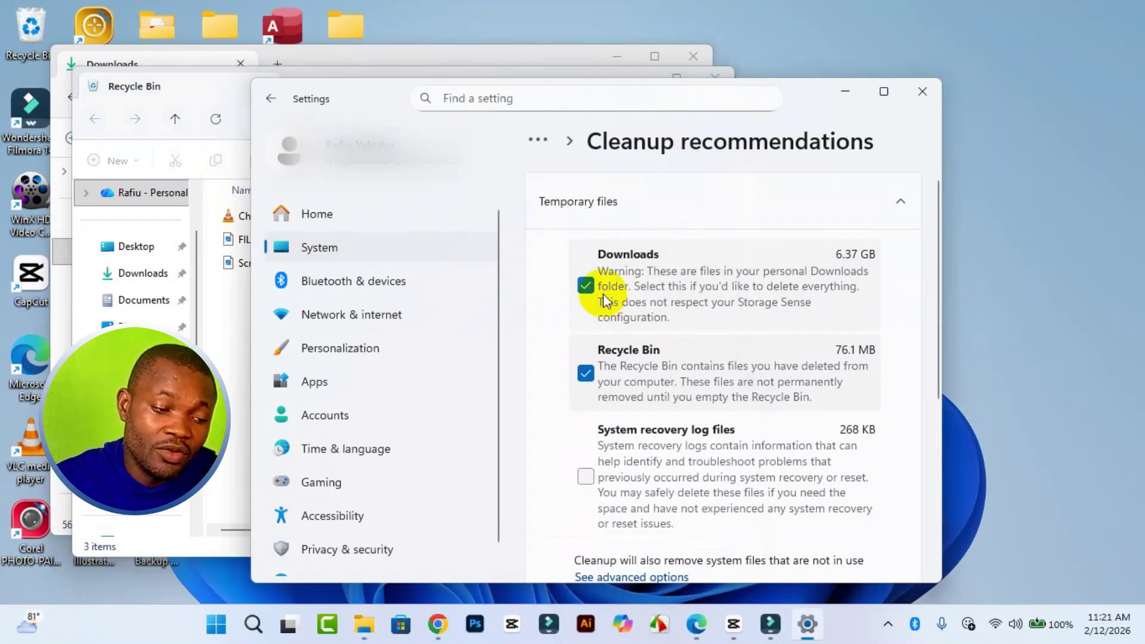
Exclude Downloads from the temporary files cleanup and add System recovery log files to the selection
click(586, 285)
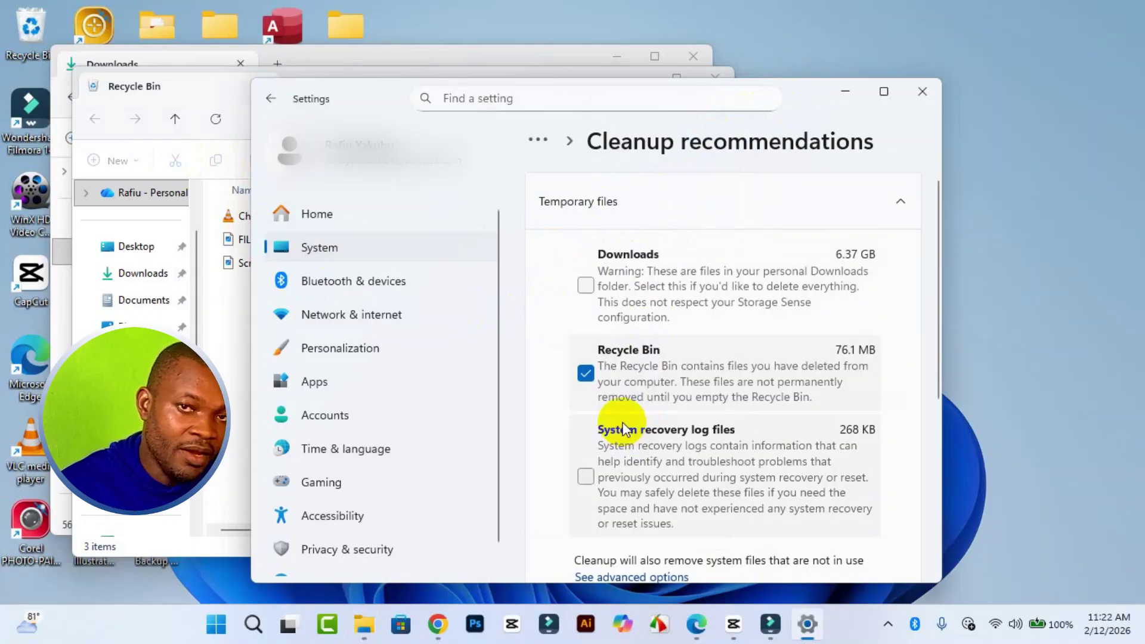
scroll(624, 429, down, 2)
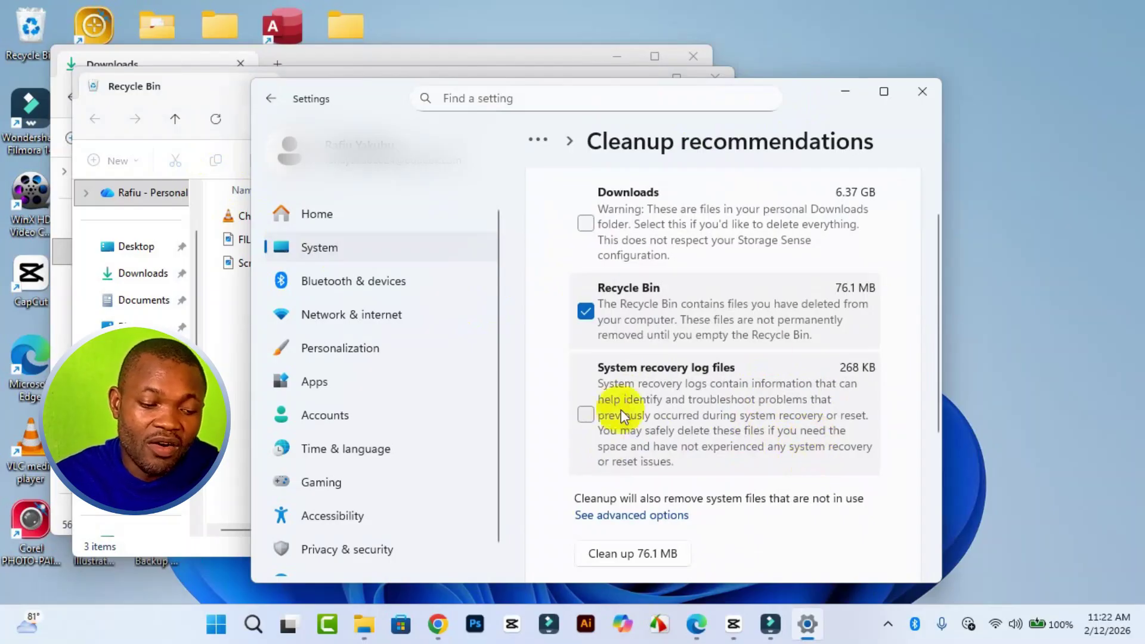
click(585, 415)
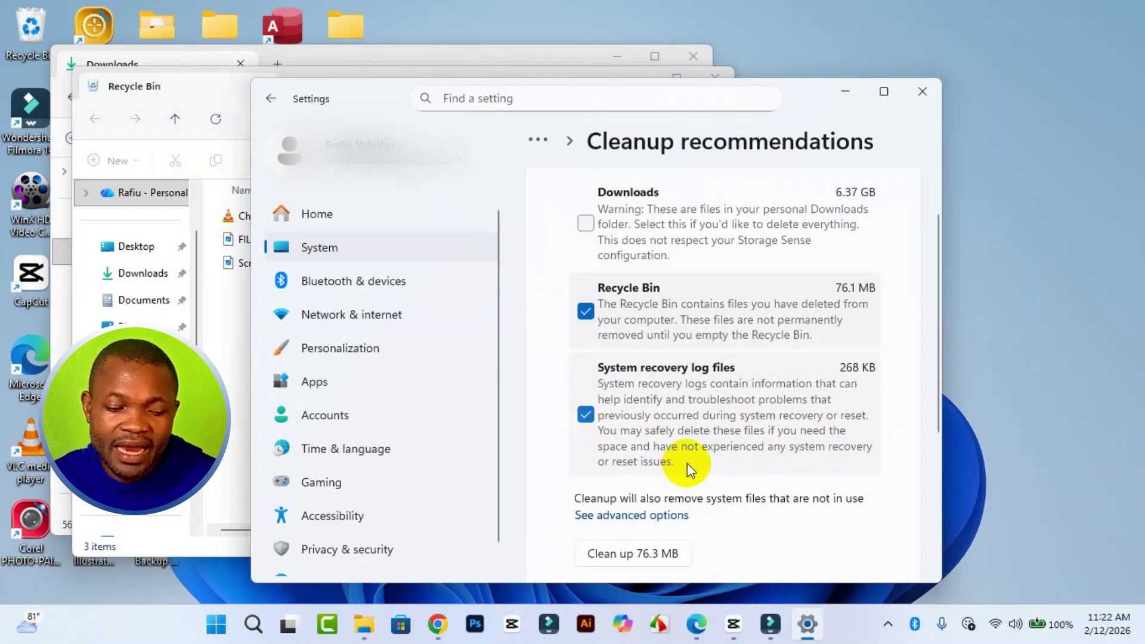
Review the temporary files selection and run the cleanup, confirming permanent deletion of the Recycle Bin contents and system recovery log files
scroll(689, 465, down, 3)
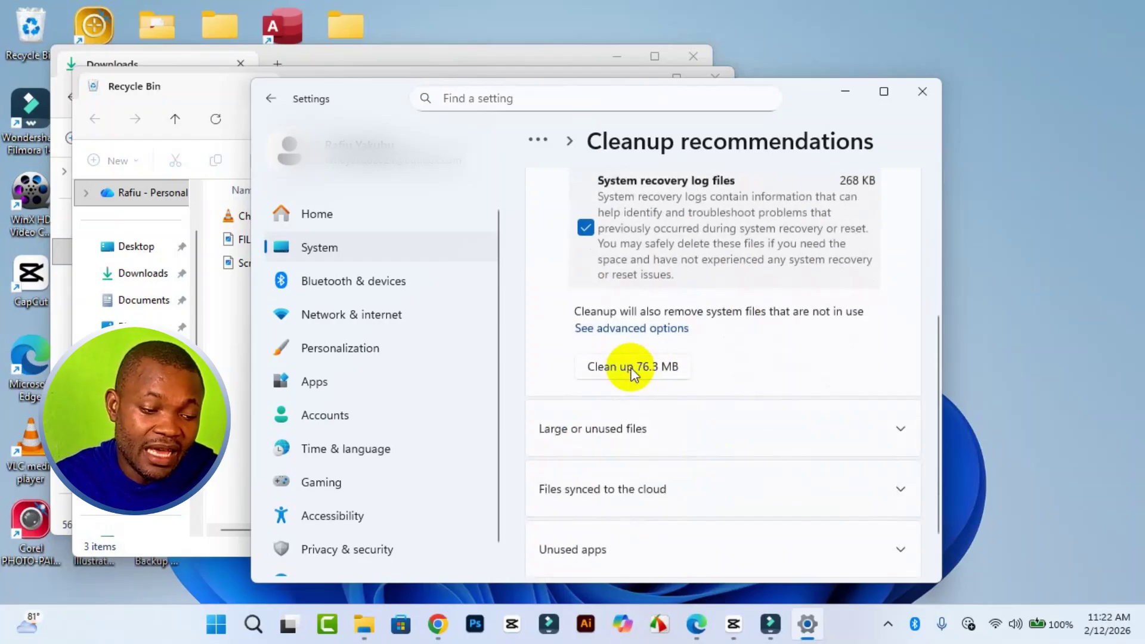
scroll(636, 378, up, 4)
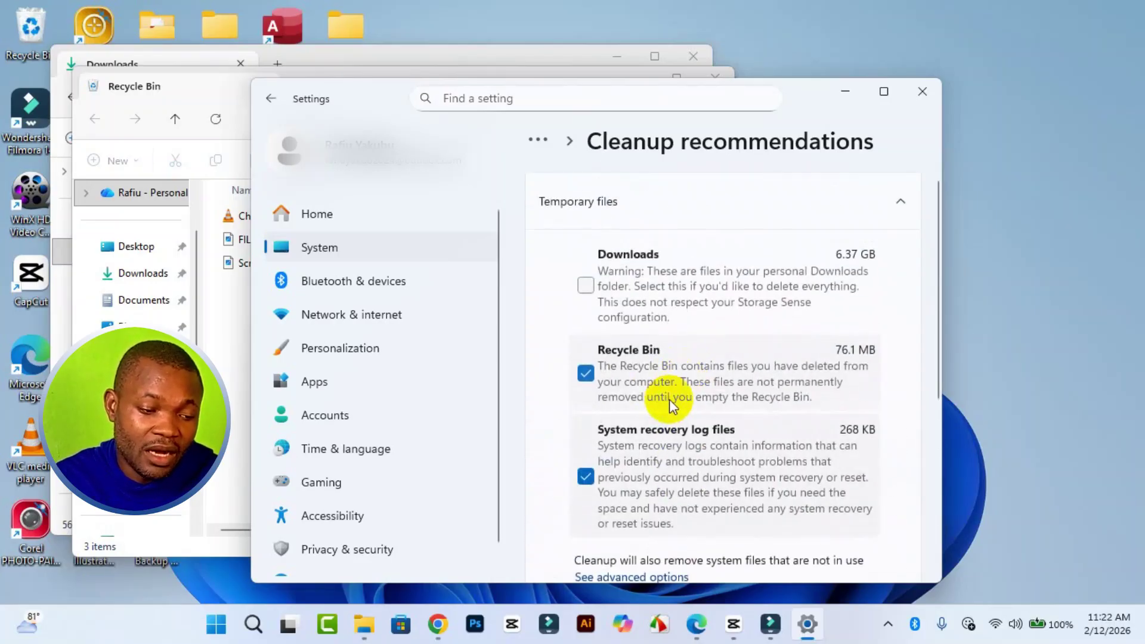
scroll(669, 399, down, 4)
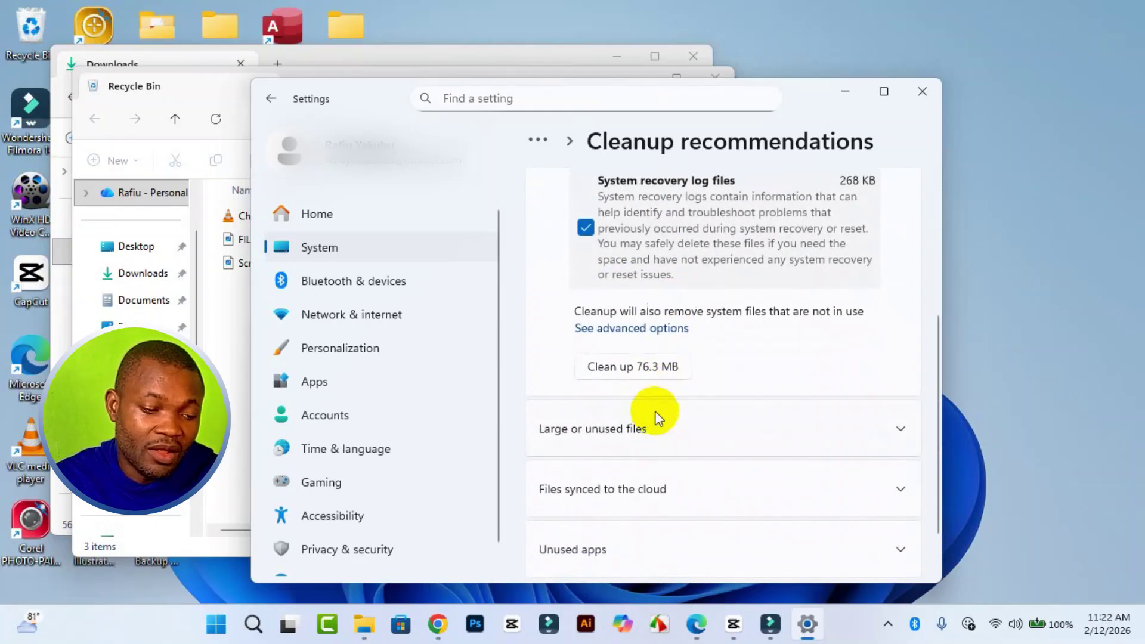
click(616, 379)
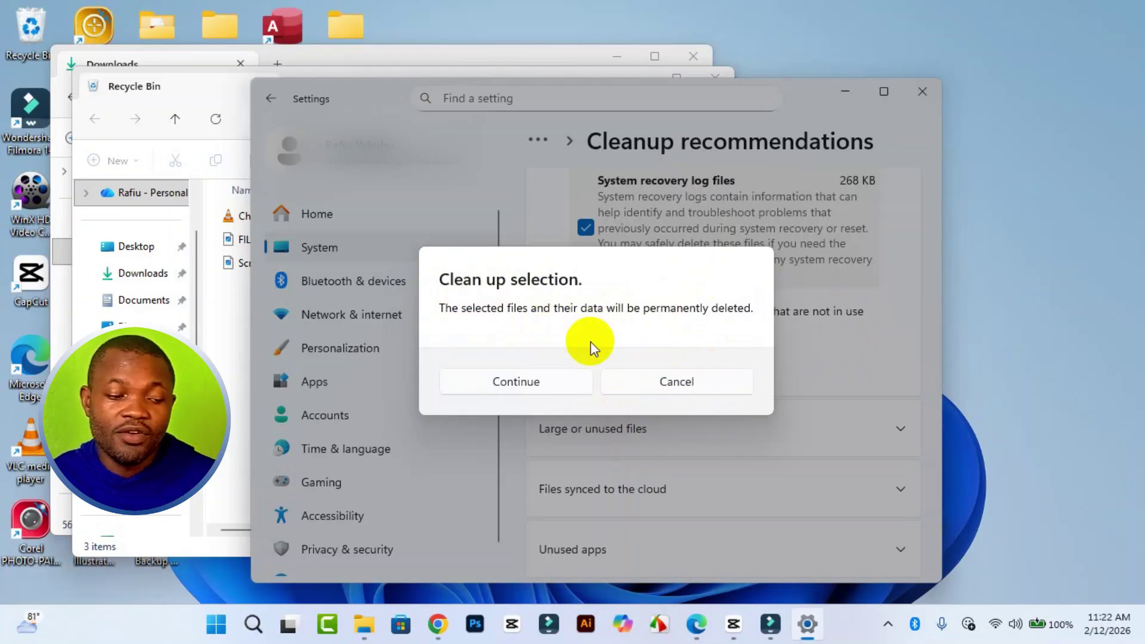
click(545, 383)
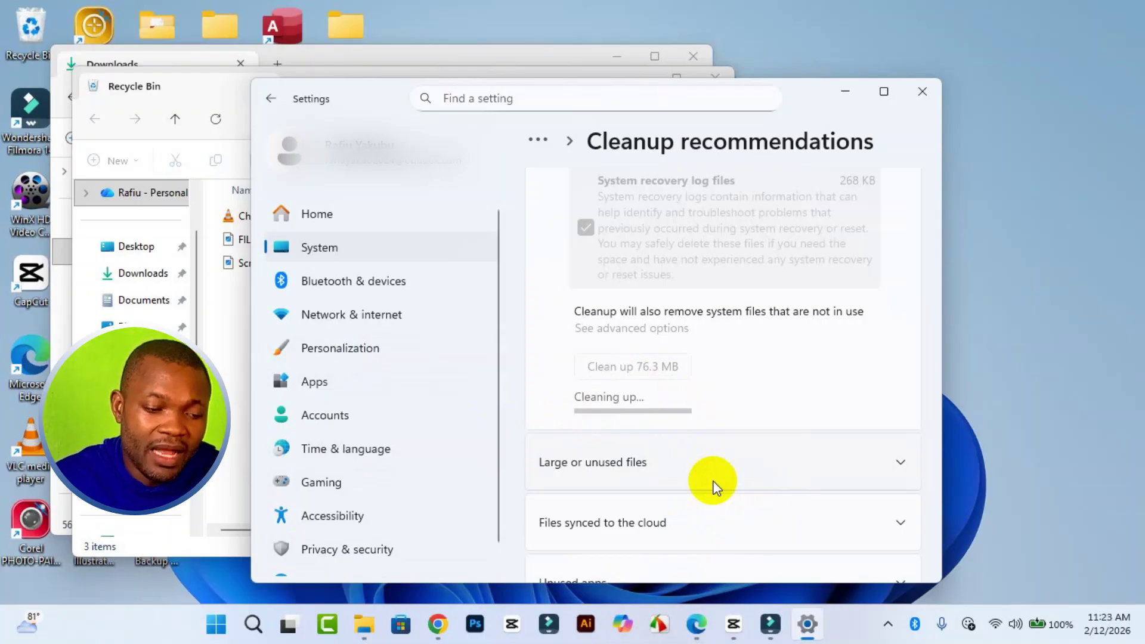
scroll(828, 353, up, 4)
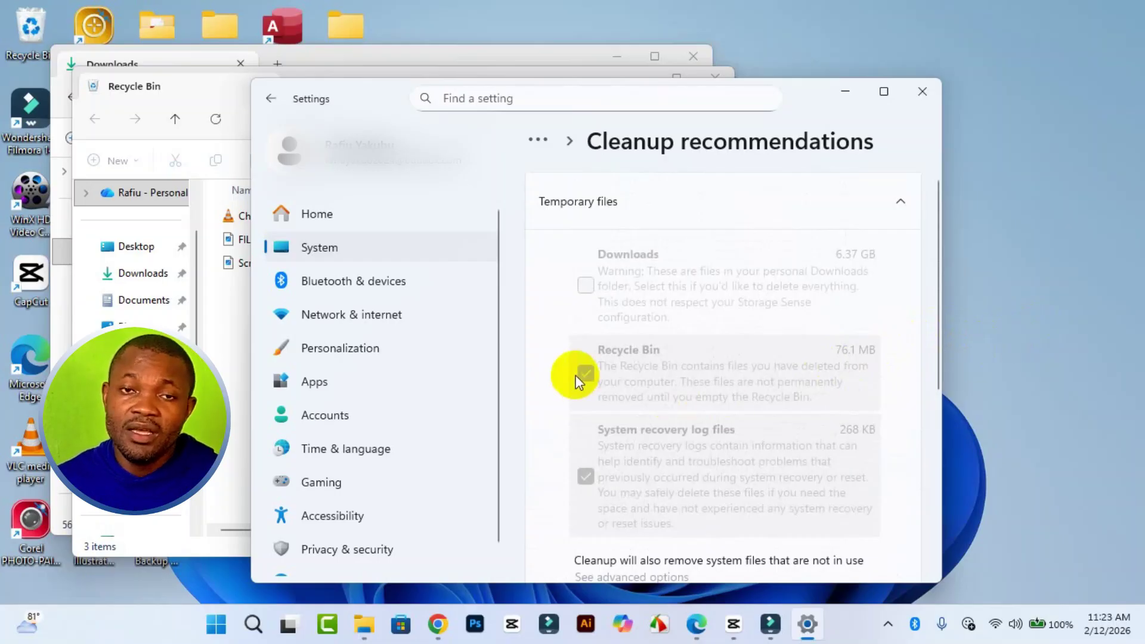
Bring up the desktop's context options while the cleanup runs
right_click(1014, 229)
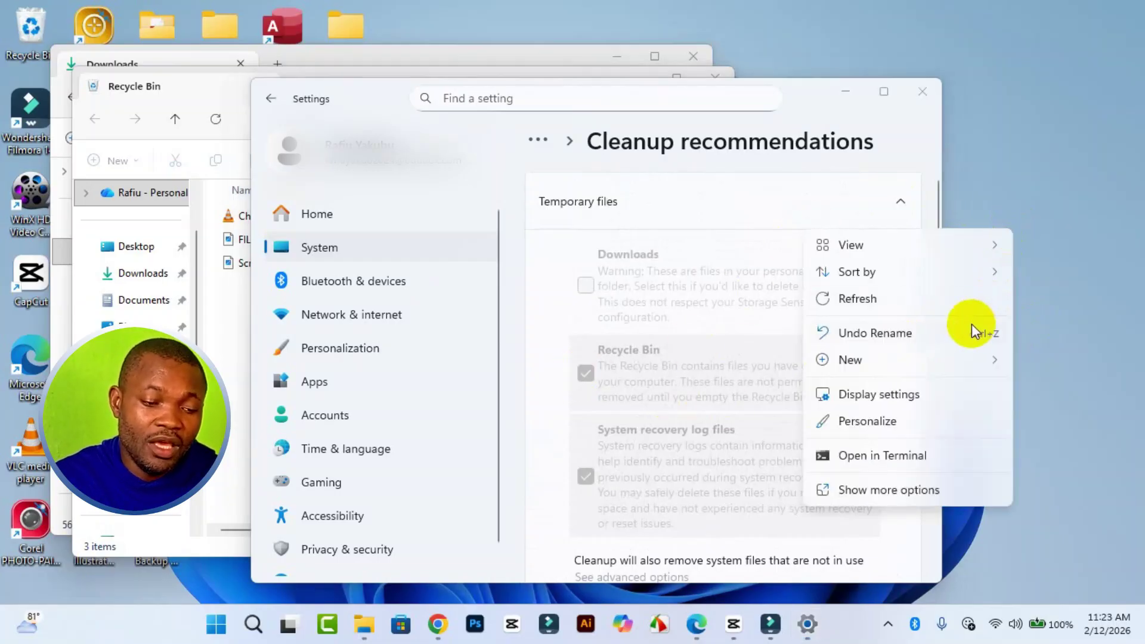